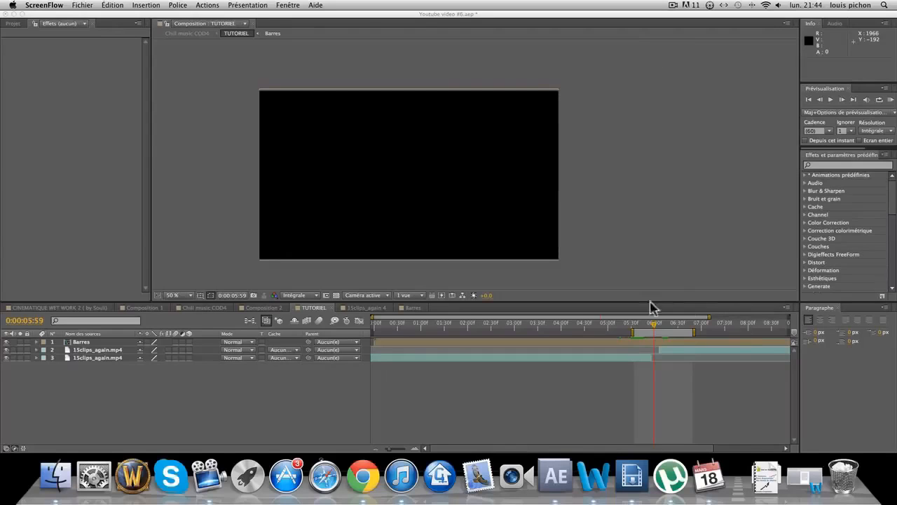
- Switch to Chrome, look over the YouTube channel page's uploaded videos, and return to After Effects
{"action": "left_click", "coordinate": [650, 330]}
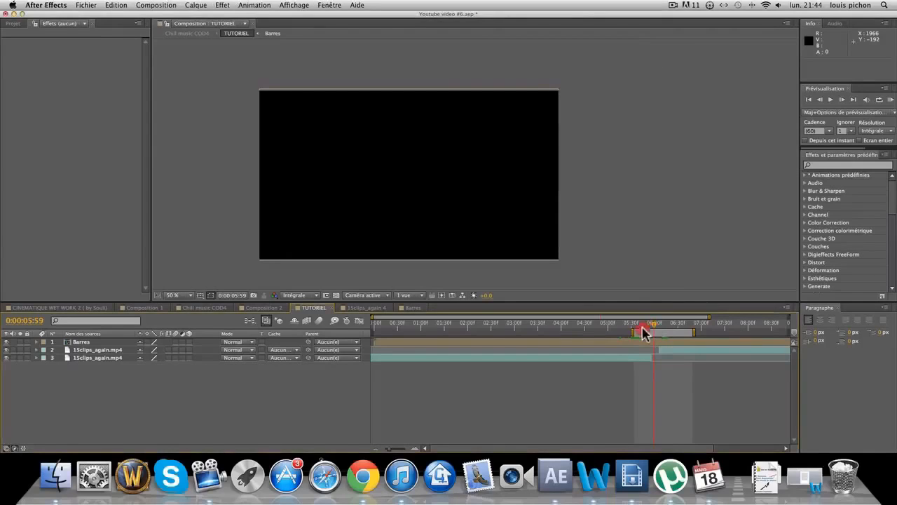
{"action": "left_click", "coordinate": [362, 476]}
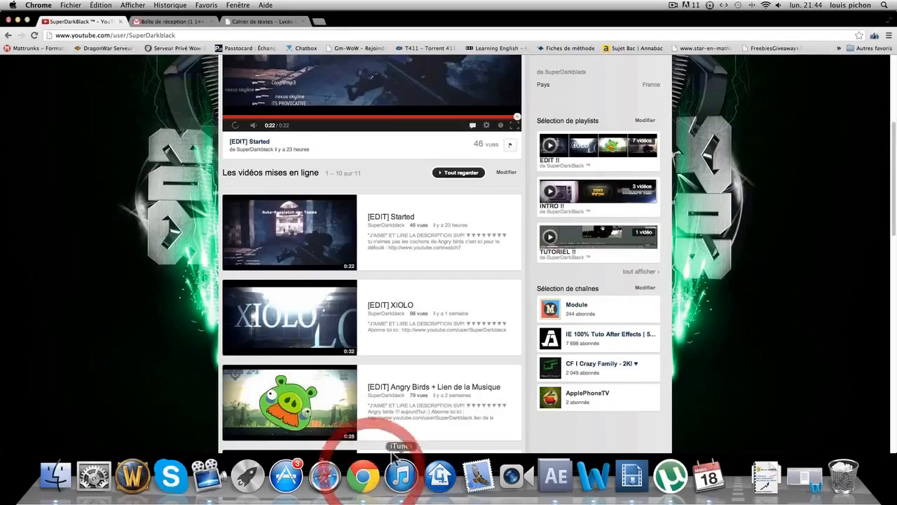
{"action": "scroll", "coordinate": [288, 248], "scroll_direction": "up", "scroll_amount": 5}
{"action": "left_click", "coordinate": [258, 347]}
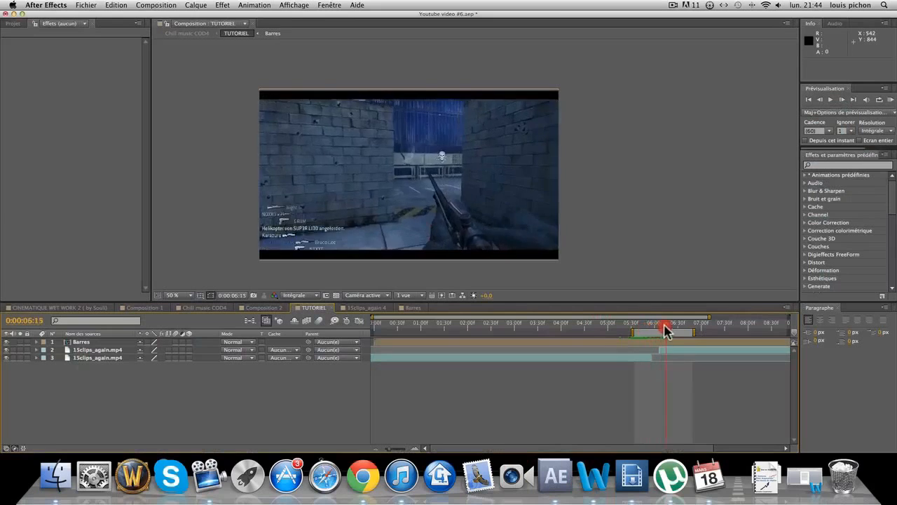
- Duplicate the first 15clips_again.mp4 clip, split the copy at 0:00:05:54 and delete the part before the cut
{"action": "mouse_move", "coordinate": [661, 328]}
{"action": "left_mouse_down"}
{"action": "mouse_move", "coordinate": [639, 328]}
{"action": "mouse_move", "coordinate": [665, 330]}
{"action": "mouse_move", "coordinate": [646, 334]}
{"action": "left_mouse_up"}
{"action": "left_click", "coordinate": [649, 358]}
{"action": "left_click", "coordinate": [647, 362]}
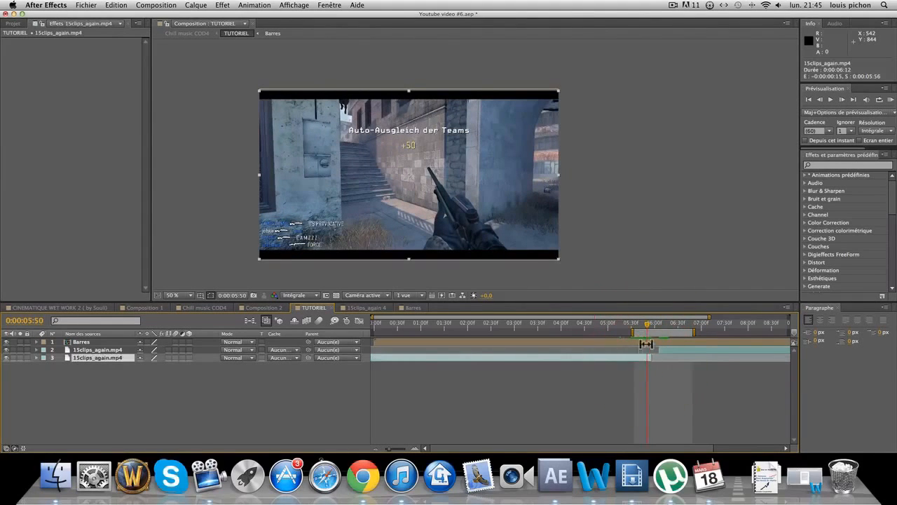
{"action": "left_click_drag", "start_coordinate": [646, 331], "coordinate": [651, 336]}
{"action": "left_click", "coordinate": [649, 360]}
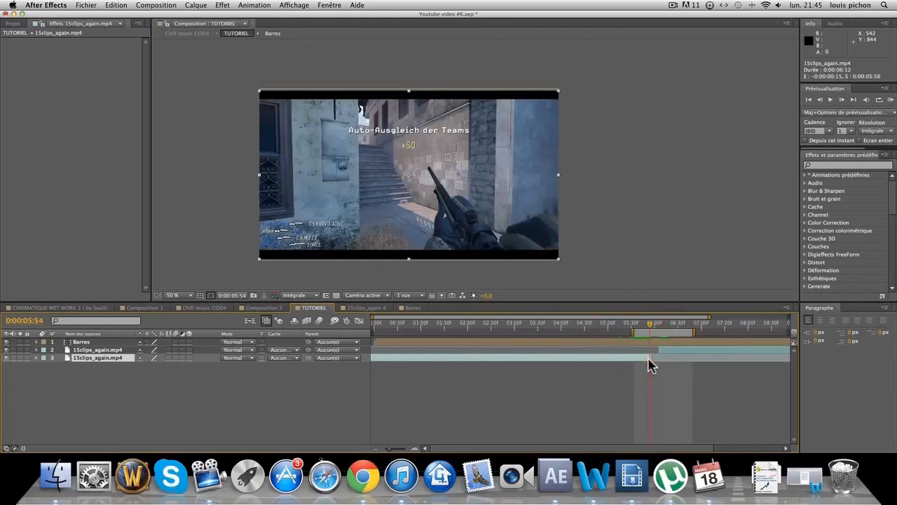
{"action": "key", "text": "super+d"}
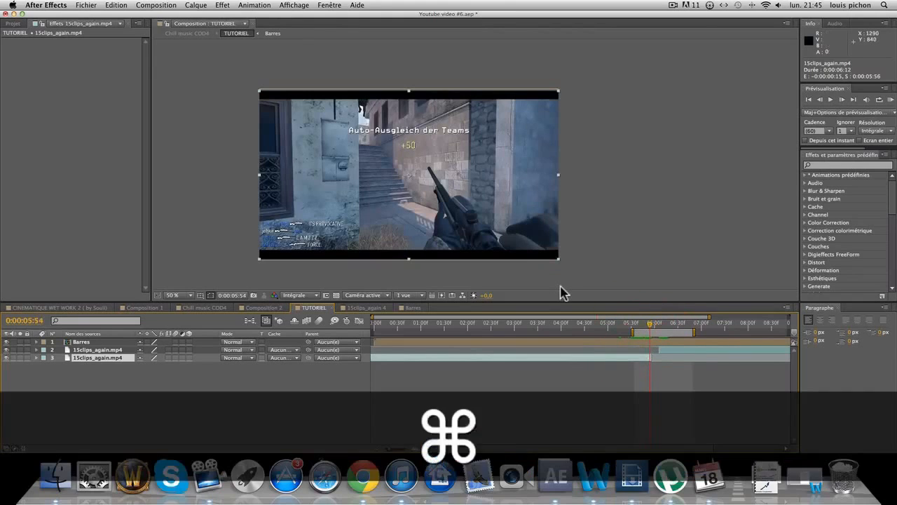
{"action": "left_click", "coordinate": [644, 360]}
{"action": "key", "text": "super+shift+d"}
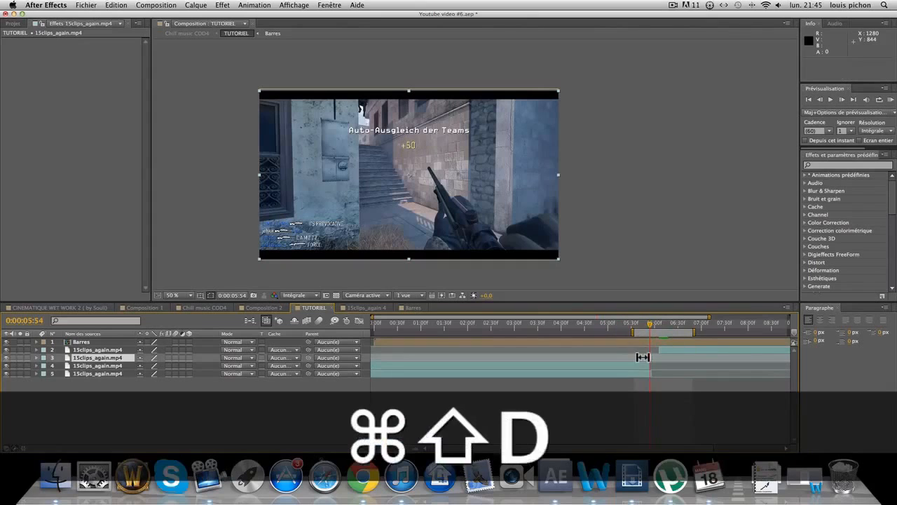
{"action": "left_click", "coordinate": [645, 367]}
{"action": "key", "text": "Delete"}
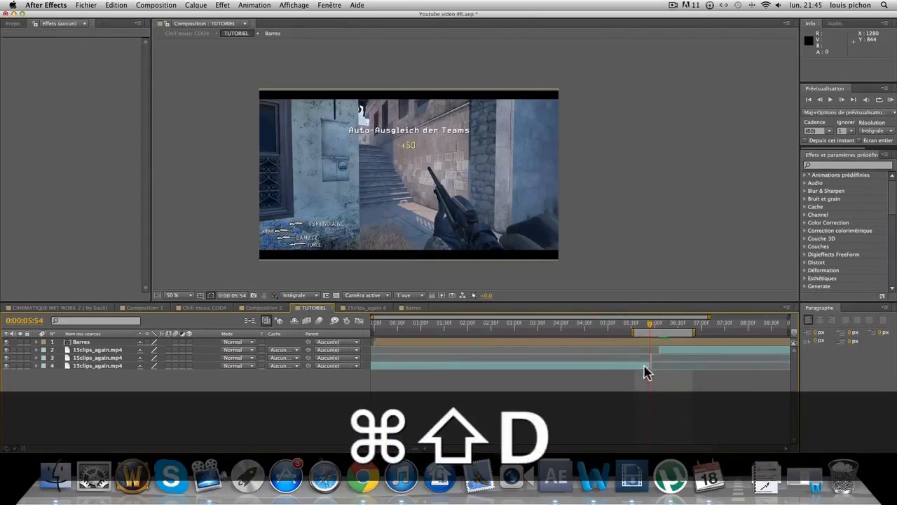
- Freeze the frame of the short end piece, run it to 0:00:06:06, and move its layer above the second clip
{"action": "left_click", "coordinate": [646, 358]}
{"action": "left_click", "coordinate": [202, 5]}
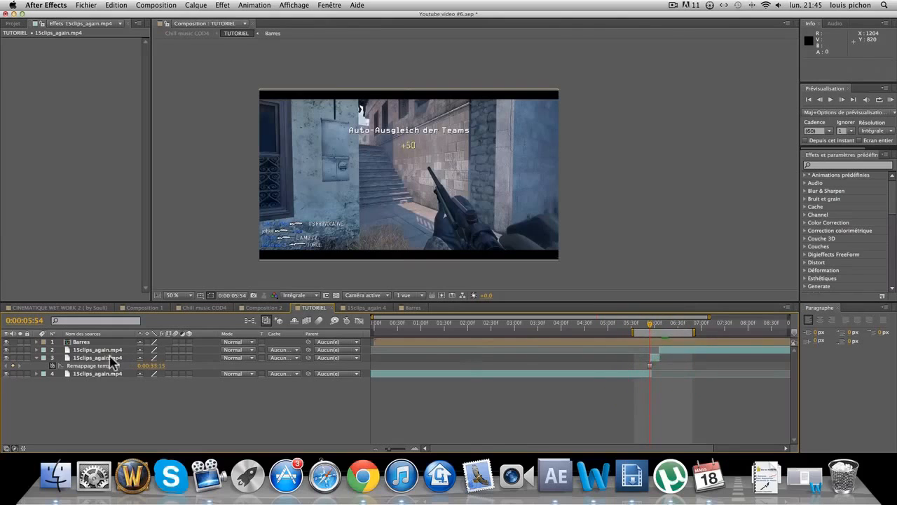
{"action": "left_click_drag", "start_coordinate": [110, 362], "coordinate": [110, 348]}
- Go to 0:00:05:57, switch to the Animation workspace and choose the Pen tool
{"action": "mouse_move", "coordinate": [651, 329]}
{"action": "left_mouse_down"}
{"action": "mouse_move", "coordinate": [633, 327]}
{"action": "mouse_move", "coordinate": [673, 336]}
{"action": "mouse_move", "coordinate": [640, 335]}
{"action": "mouse_move", "coordinate": [661, 330]}
{"action": "mouse_move", "coordinate": [652, 334]}
{"action": "left_mouse_up"}
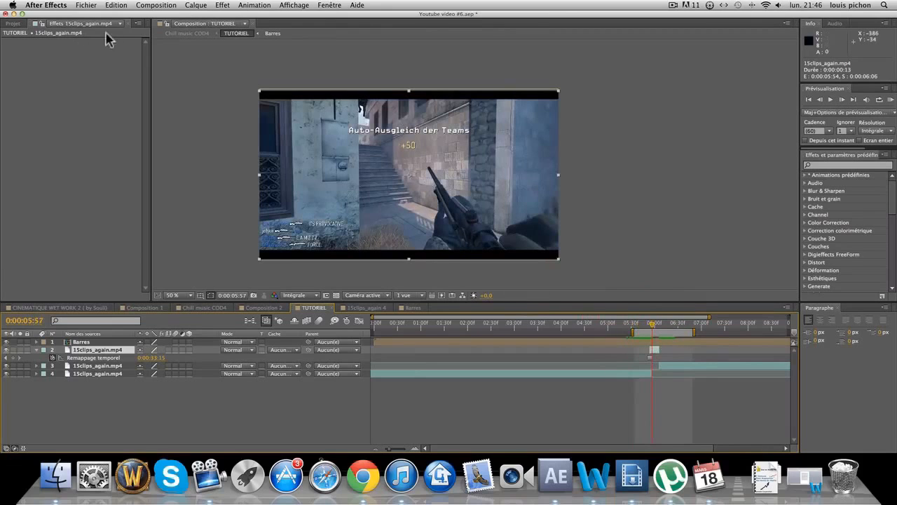
{"action": "left_click", "coordinate": [114, 6]}
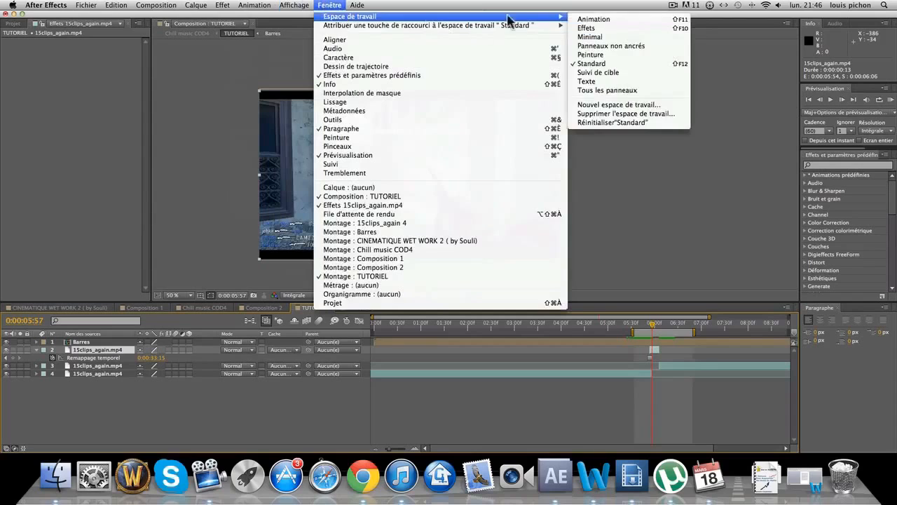
{"action": "mouse_move", "coordinate": [554, 16]}
{"action": "left_click", "coordinate": [597, 19]}
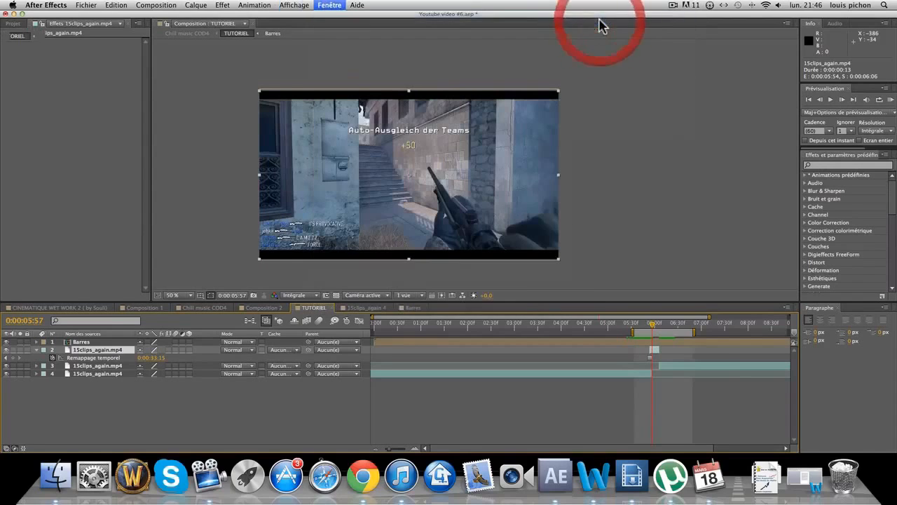
{"action": "left_click", "coordinate": [100, 24]}
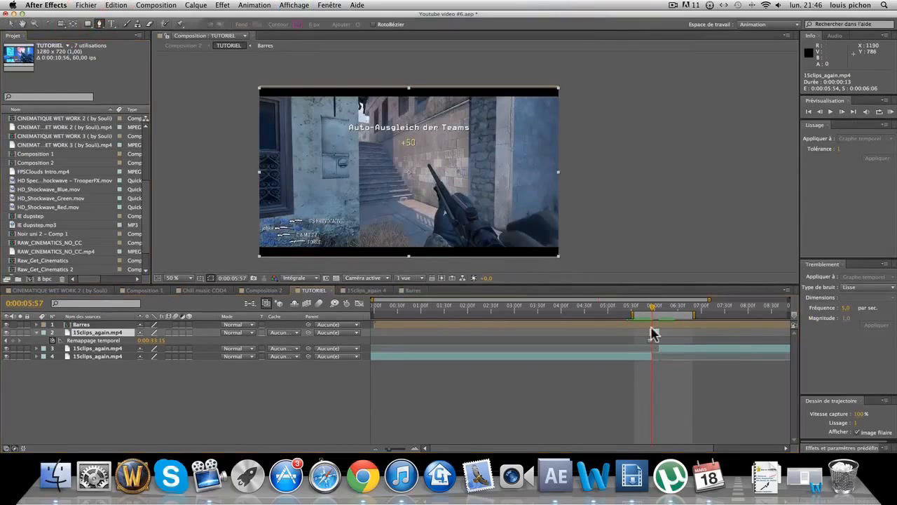
{"action": "left_click", "coordinate": [656, 332]}
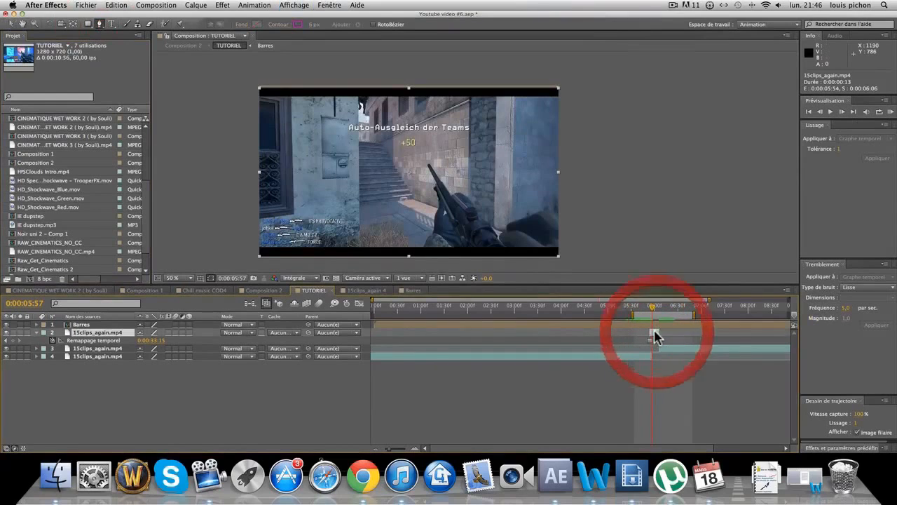
{"action": "left_click", "coordinate": [423, 246]}
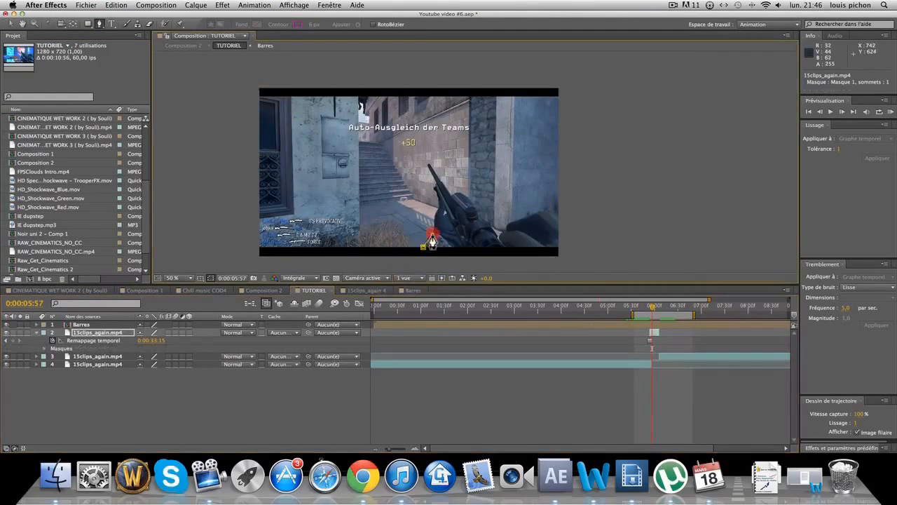
{"action": "left_click", "coordinate": [432, 234]}
{"action": "left_click", "coordinate": [438, 205]}
{"action": "left_click", "coordinate": [435, 186]}
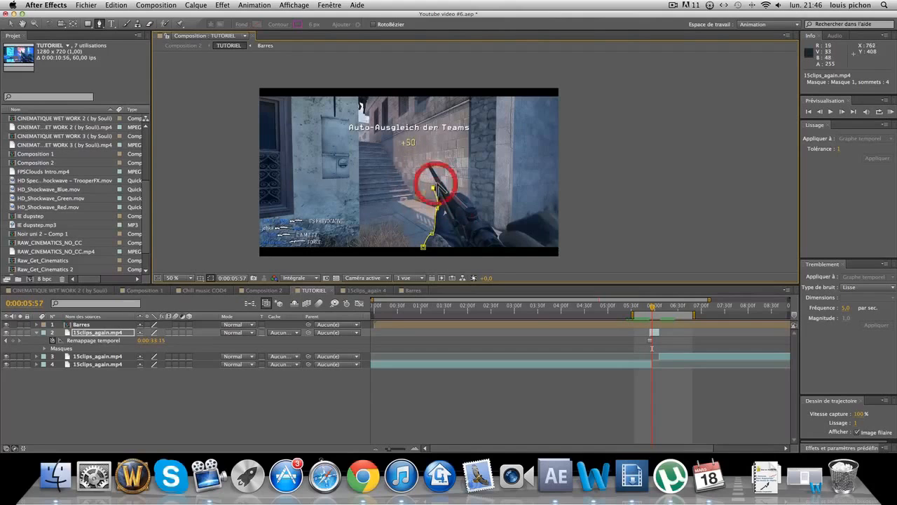
{"action": "left_click", "coordinate": [429, 179]}
{"action": "left_click", "coordinate": [427, 166]}
{"action": "left_click", "coordinate": [426, 160]}
{"action": "scroll", "coordinate": [429, 164], "scroll_direction": "up", "scroll_amount": 2}
{"action": "left_click", "coordinate": [470, 167]}
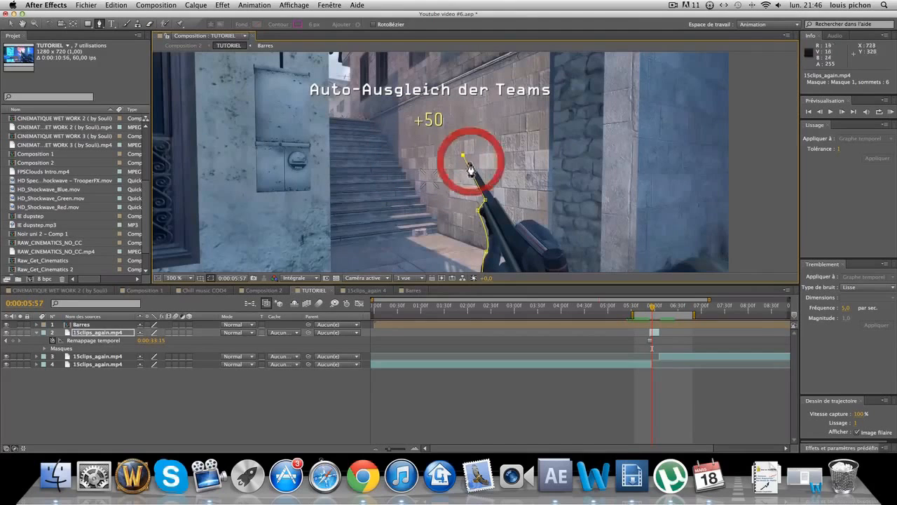
{"action": "left_click", "coordinate": [467, 170]}
{"action": "left_click", "coordinate": [462, 158]}
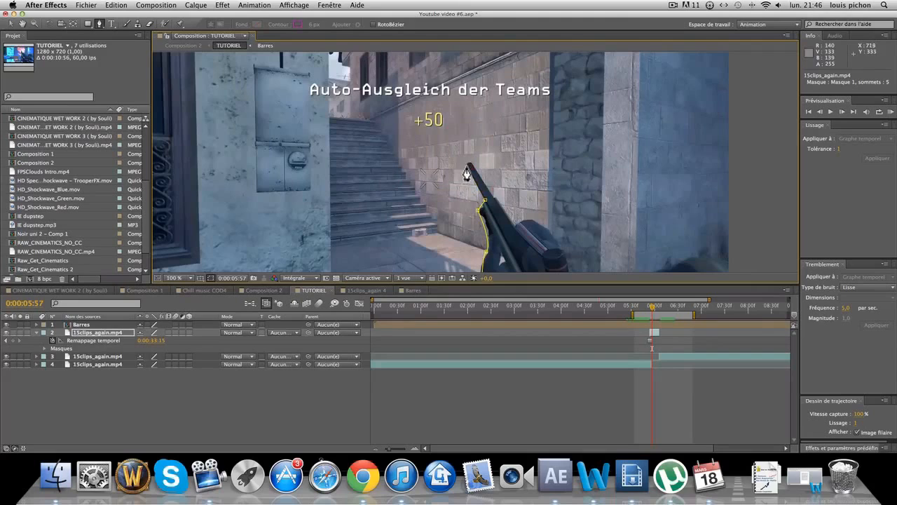
{"action": "left_click", "coordinate": [466, 165]}
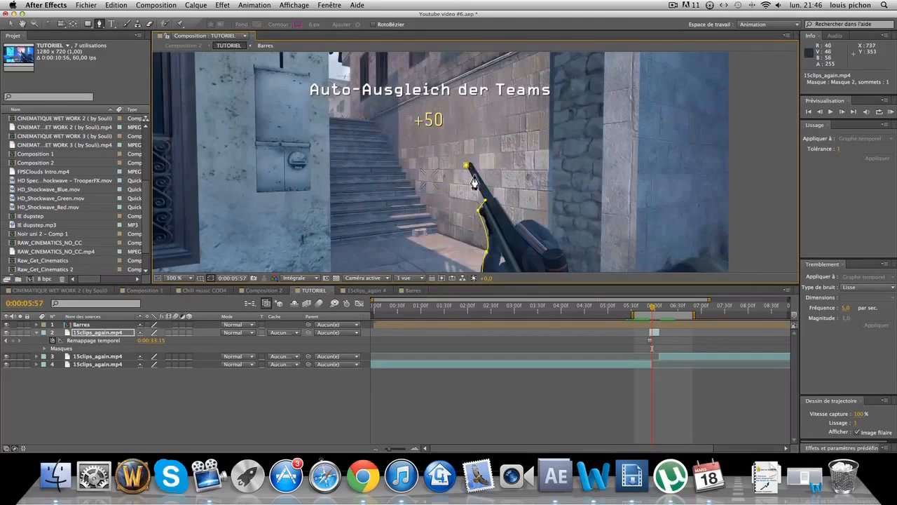
{"action": "key", "text": "super+z"}
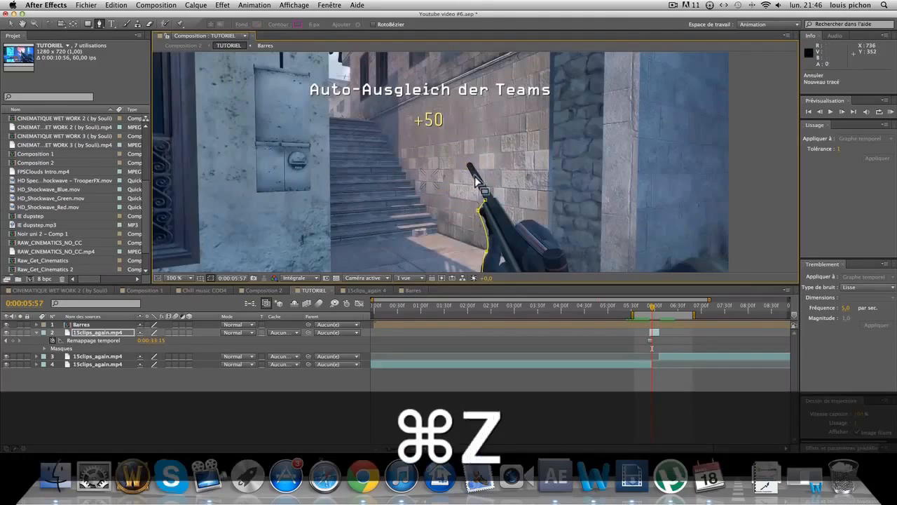
{"action": "left_click", "coordinate": [472, 164]}
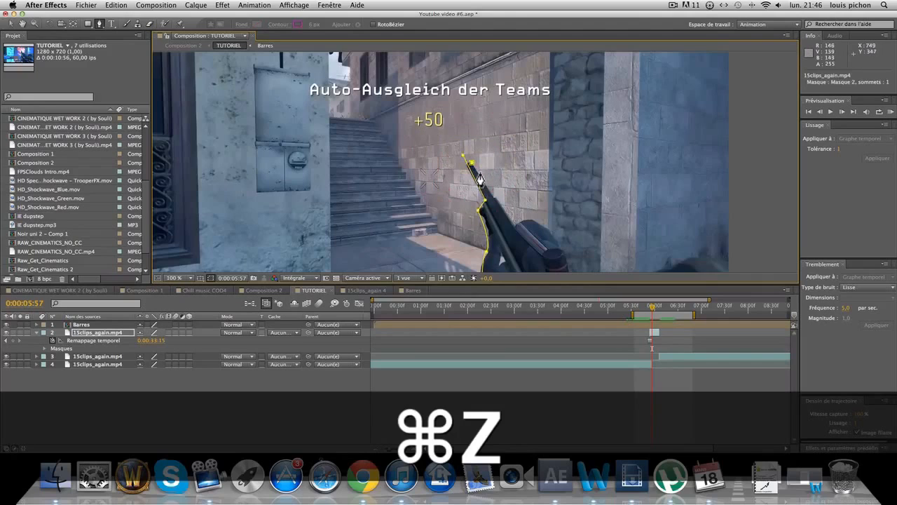
{"action": "left_click", "coordinate": [121, 337]}
{"action": "left_click", "coordinate": [474, 164]}
{"action": "key", "text": "super"}
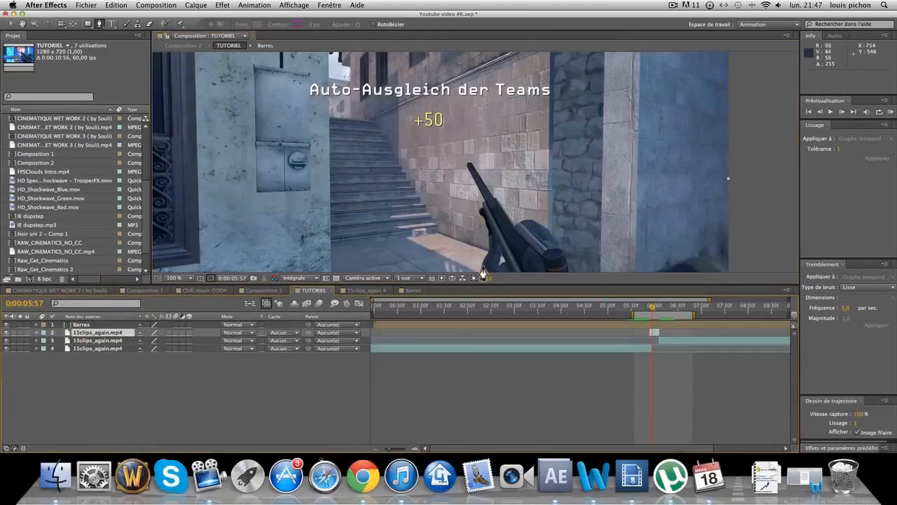
- Draw a closed Pen mask around the rifle and the arm on the frozen layer, passing outside the frame's lower edge
{"action": "scroll", "coordinate": [483, 272], "scroll_direction": "down", "scroll_amount": 1}
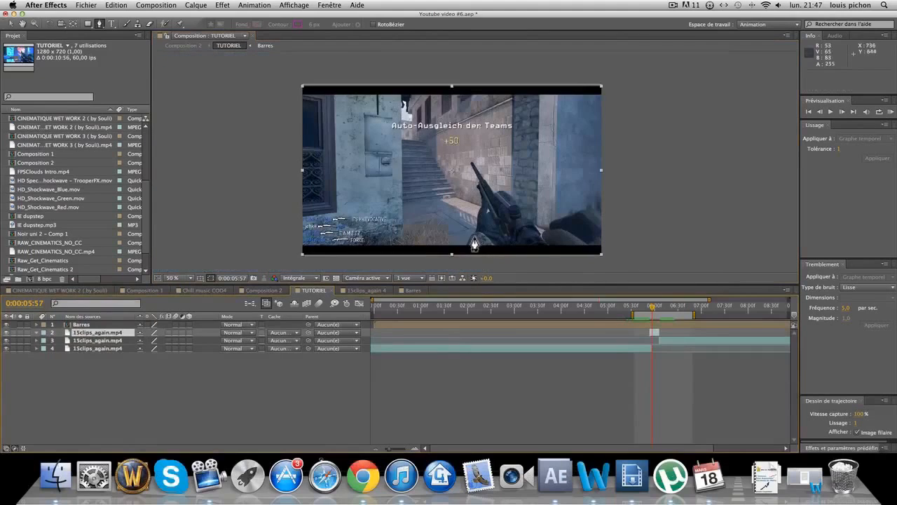
{"action": "left_click", "coordinate": [466, 244]}
{"action": "left_click", "coordinate": [476, 231]}
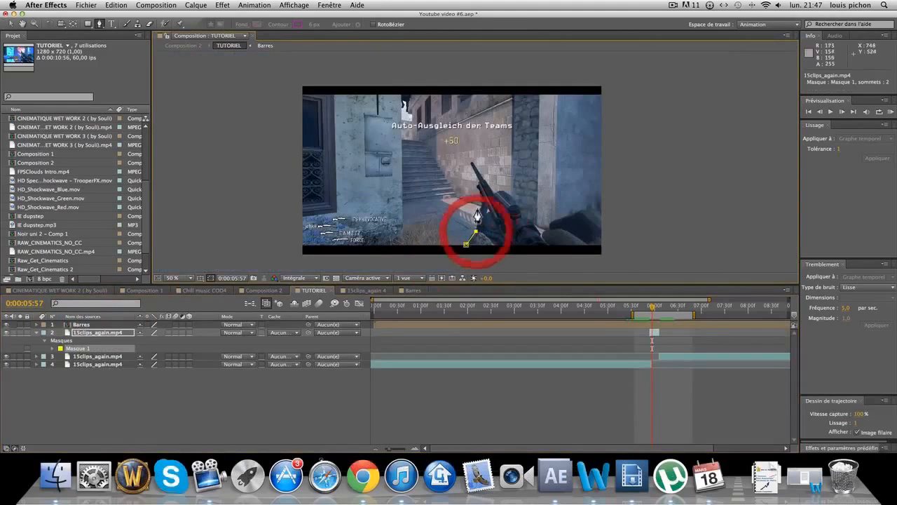
{"action": "left_click", "coordinate": [480, 205]}
{"action": "left_click", "coordinate": [476, 186]}
{"action": "left_click", "coordinate": [566, 213]}
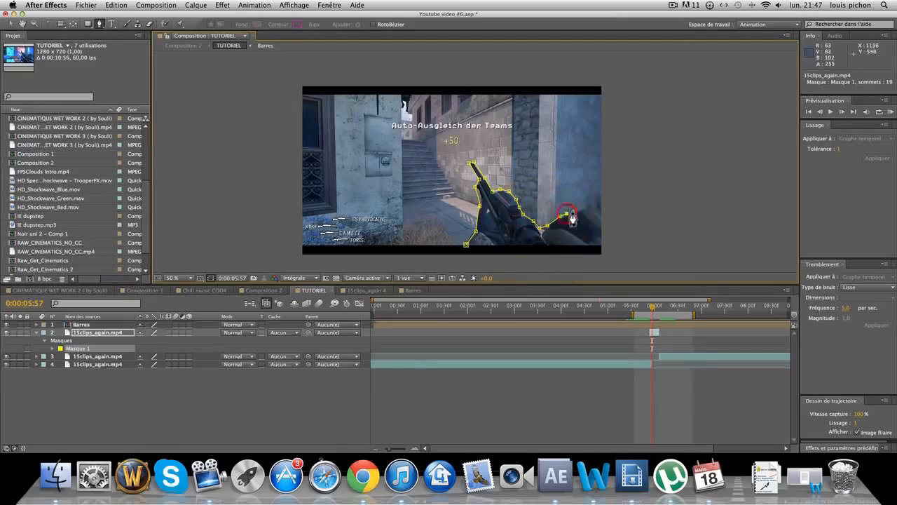
{"action": "left_click", "coordinate": [572, 211]}
{"action": "left_click", "coordinate": [580, 208]}
{"action": "left_click", "coordinate": [587, 206]}
{"action": "left_click", "coordinate": [592, 205]}
{"action": "left_click", "coordinate": [601, 208]}
{"action": "left_click", "coordinate": [609, 221]}
{"action": "left_click", "coordinate": [621, 239]}
{"action": "left_click", "coordinate": [604, 263]}
{"action": "left_click", "coordinate": [561, 264]}
{"action": "left_click", "coordinate": [517, 261]}
{"action": "left_click", "coordinate": [461, 264]}
{"action": "left_click", "coordinate": [467, 244]}
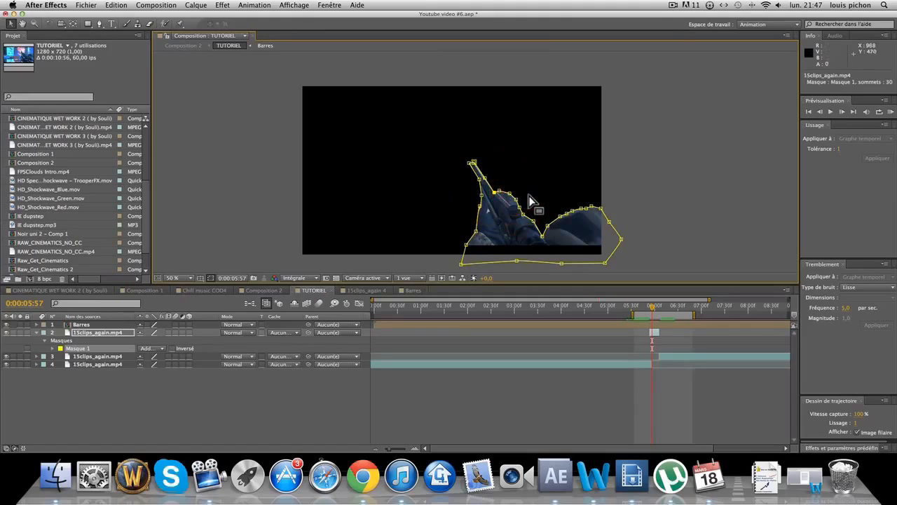
{"action": "left_click", "coordinate": [473, 162]}
- Duplicate the second clip and freeze the copy's image at 0:00:06:06
{"action": "left_click_drag", "start_coordinate": [652, 312], "coordinate": [660, 315]}
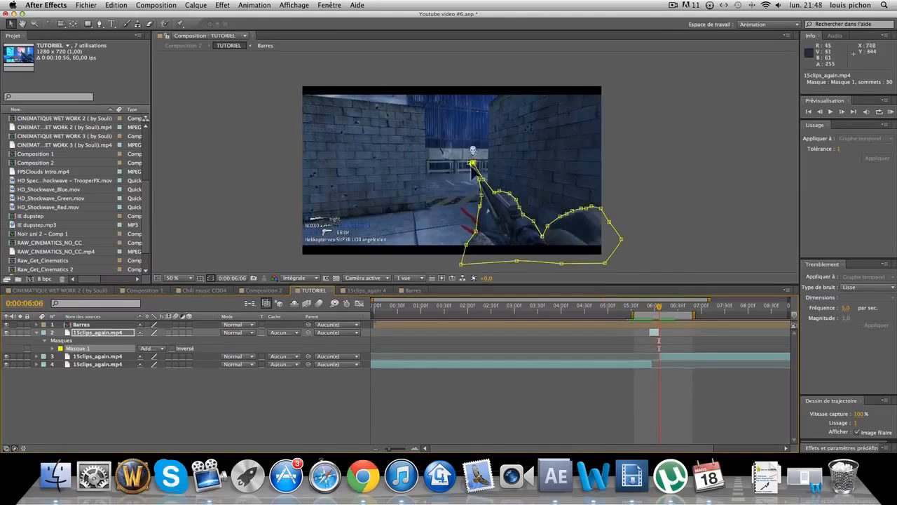
{"action": "left_click", "coordinate": [524, 405]}
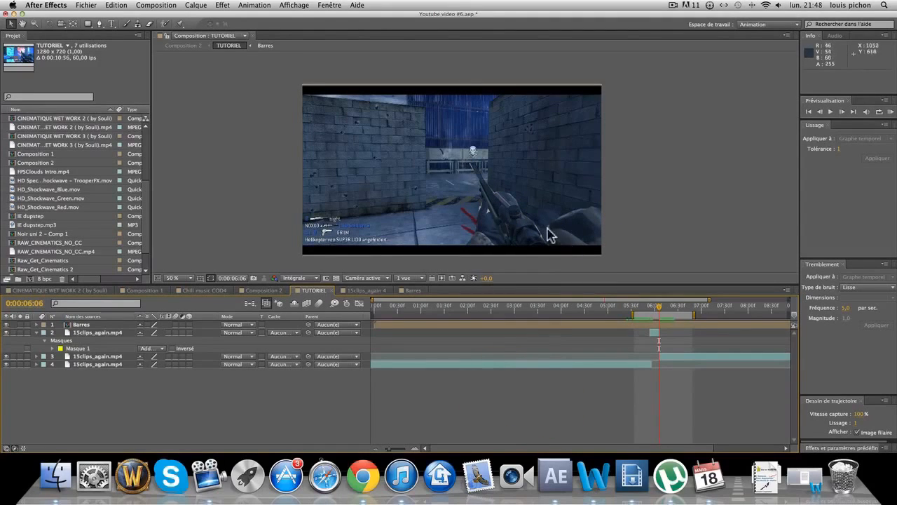
{"action": "left_click", "coordinate": [668, 358]}
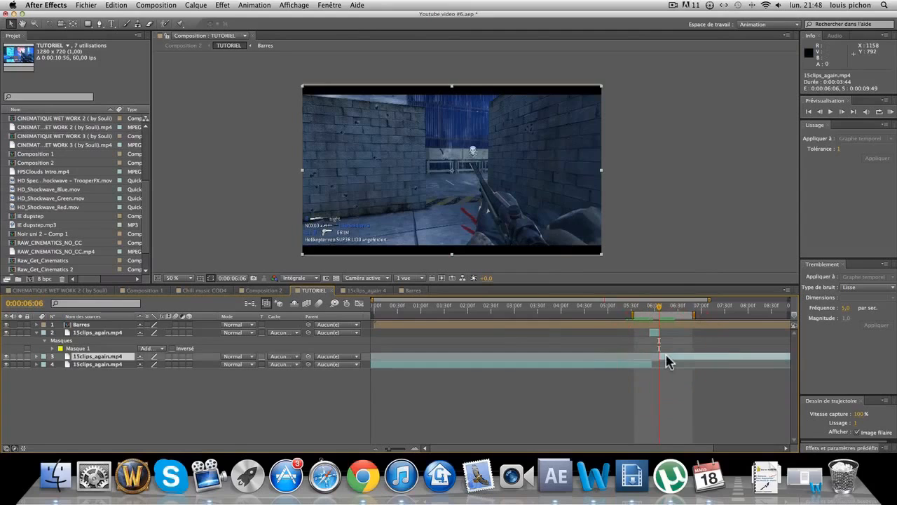
{"action": "key", "text": "super+d"}
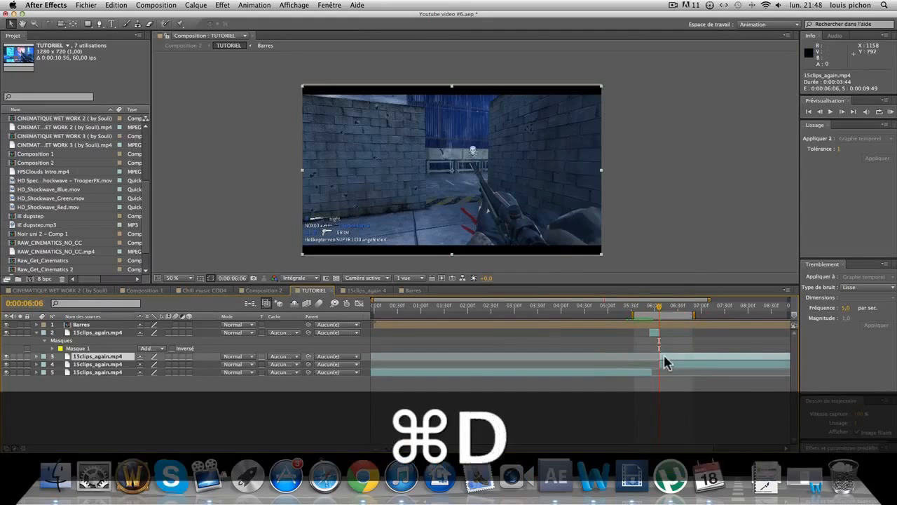
{"action": "right_click", "coordinate": [666, 362]}
{"action": "mouse_move", "coordinate": [750, 224]}
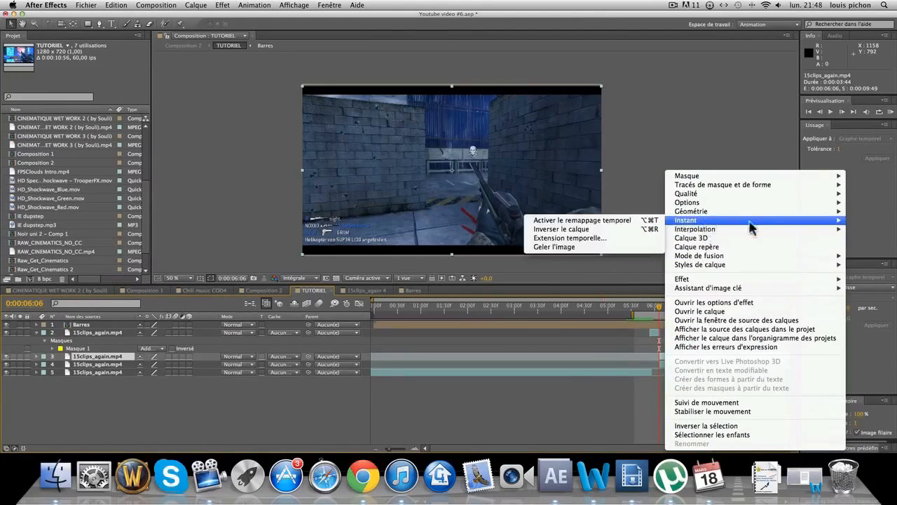
{"action": "left_click", "coordinate": [624, 247]}
- Cut the frozen copy of the second clip off at 0:00:06:16 and shift the original second clip to start there
{"action": "left_click", "coordinate": [665, 312]}
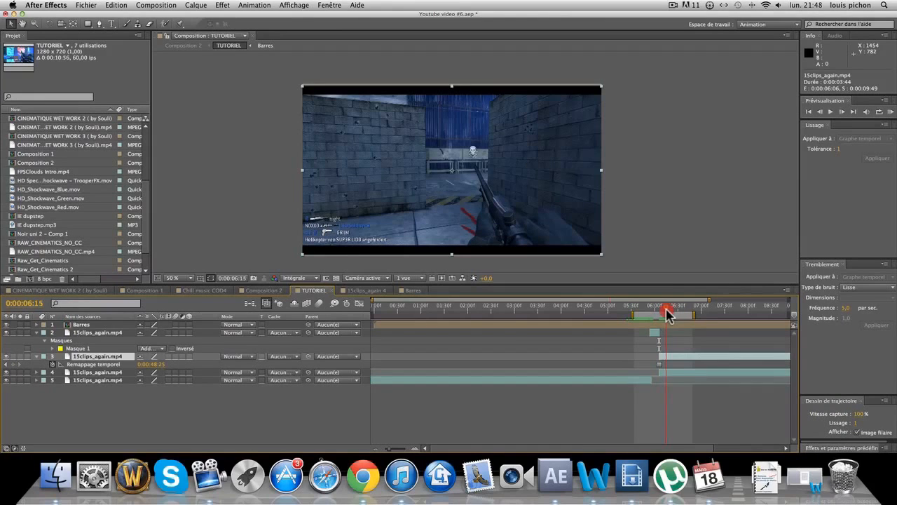
{"action": "left_click_drag", "start_coordinate": [667, 313], "coordinate": [668, 313]}
{"action": "left_click", "coordinate": [667, 312]}
{"action": "key", "text": "super+shift+d"}
{"action": "key", "text": "Delete"}
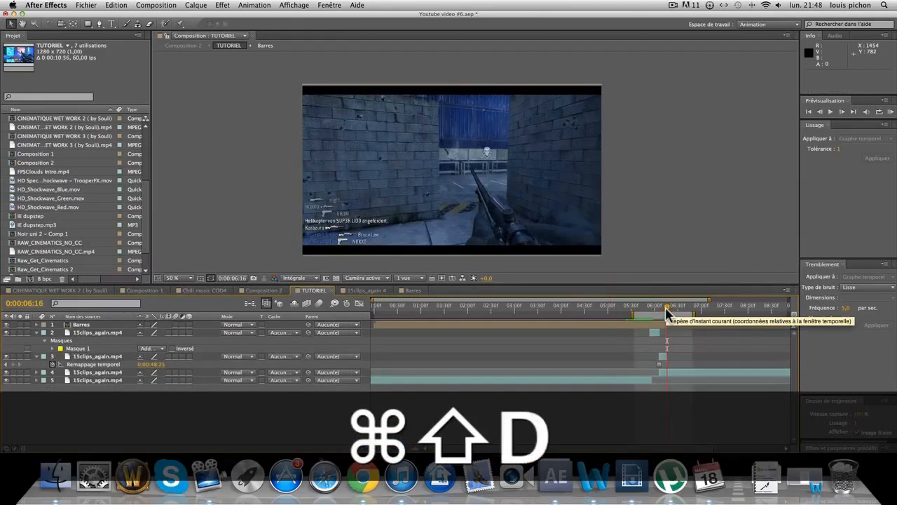
{"action": "left_click", "coordinate": [680, 373]}
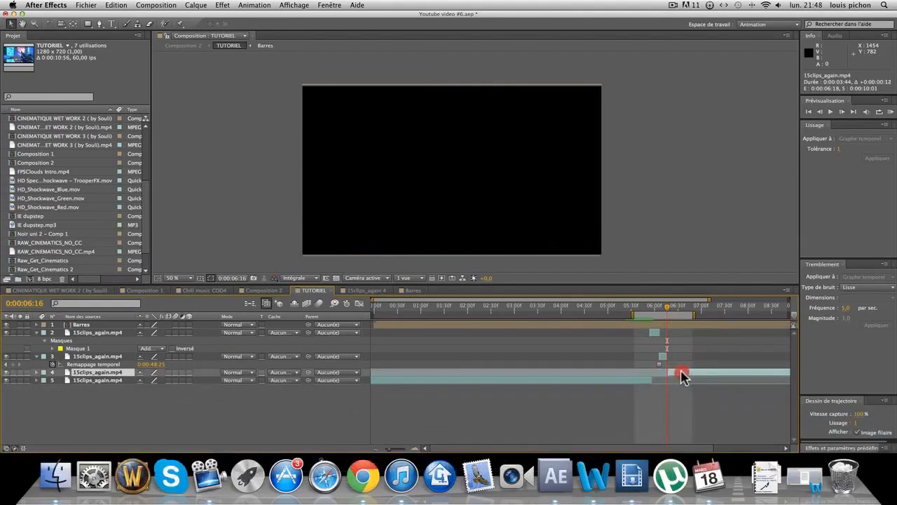
{"action": "mouse_move", "coordinate": [680, 375]}
{"action": "left_mouse_down"}
{"action": "mouse_move", "coordinate": [666, 375]}
{"action": "mouse_move", "coordinate": [681, 379]}
{"action": "left_mouse_up"}
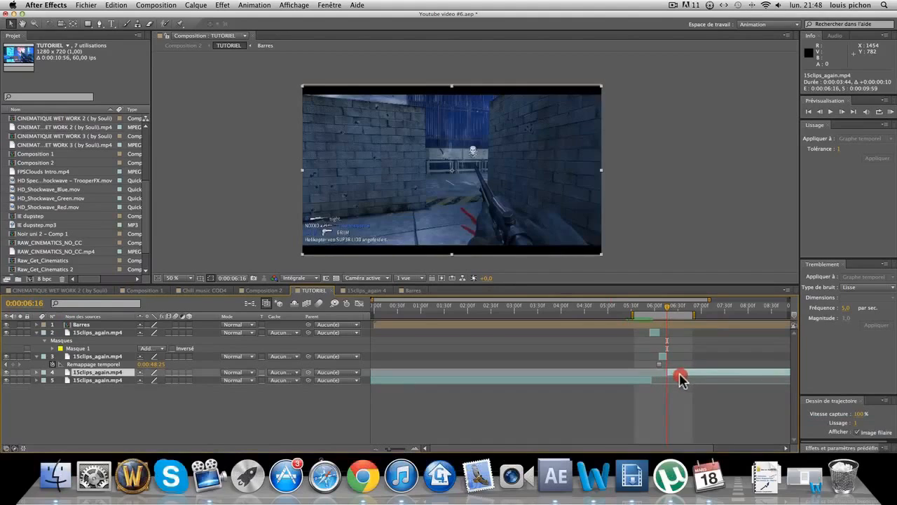
- Extend the end of the first clip on the lowest layer to 0:00:06:16, where the second clip starts
{"action": "left_click", "coordinate": [654, 382]}
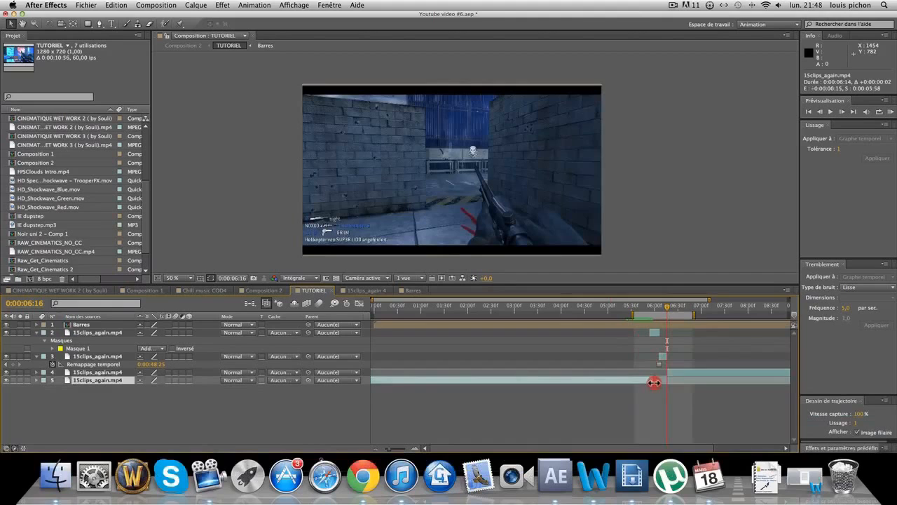
{"action": "left_click_drag", "start_coordinate": [645, 313], "coordinate": [645, 313]}
{"action": "left_click_drag", "start_coordinate": [653, 379], "coordinate": [667, 380]}
{"action": "left_click_drag", "start_coordinate": [646, 307], "coordinate": [667, 314]}
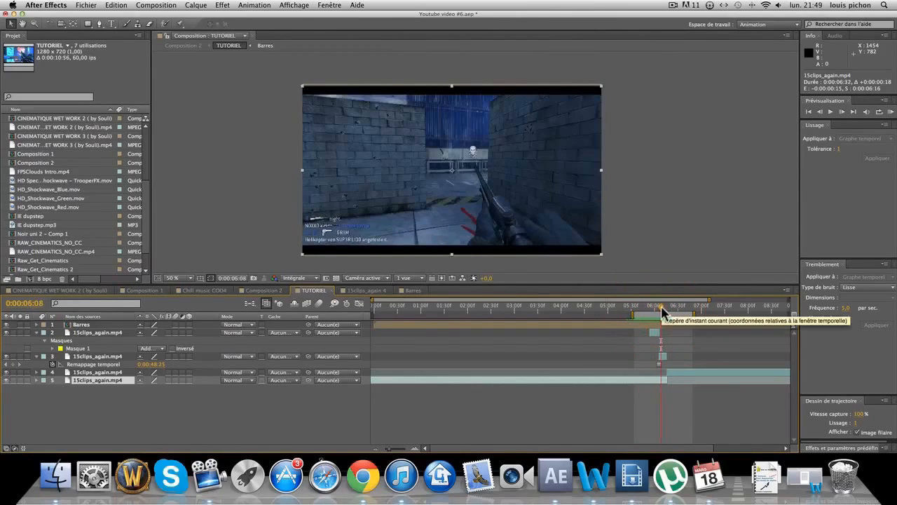
- Add an adjustment layer, split it at 0:00:05:54 and 0:00:06:16, and delete the part after 0:00:06:16
{"action": "left_click", "coordinate": [656, 308]}
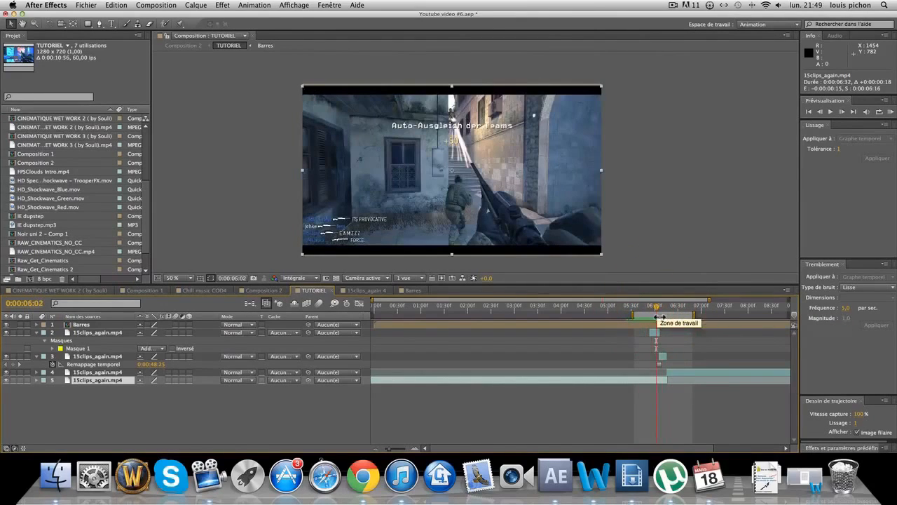
{"action": "key", "text": "super+alt+y"}
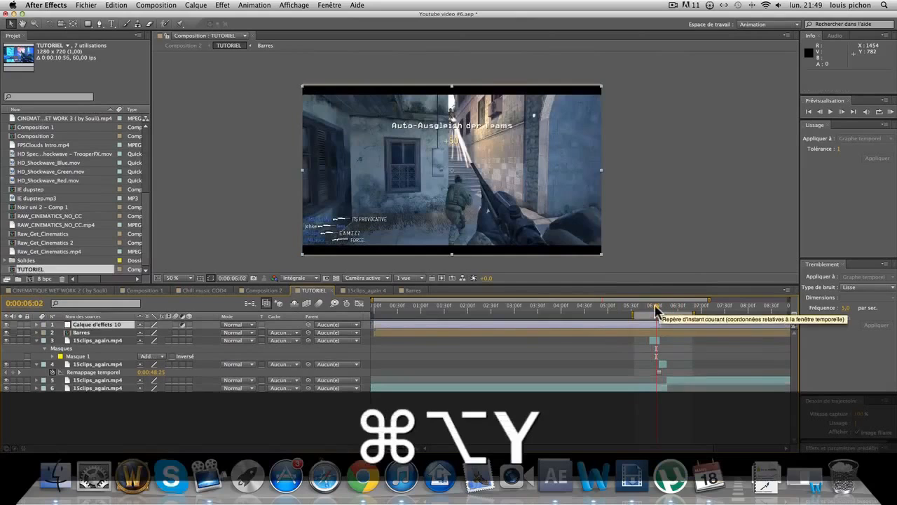
{"action": "left_click_drag", "start_coordinate": [657, 309], "coordinate": [649, 309]}
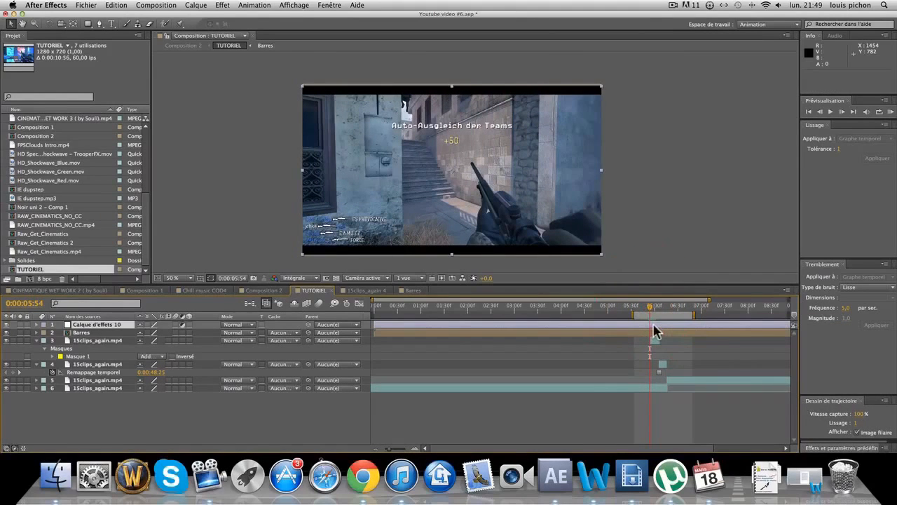
{"action": "key", "text": "super+shift+d"}
{"action": "left_click_drag", "start_coordinate": [650, 306], "coordinate": [666, 307]}
{"action": "key", "text": "super+shift+d"}
{"action": "key", "text": "Delete"}
- Delete the adjustment layer's part before 0:00:05:54 and place the remaining piece directly below the masked frozen clip
{"action": "left_click", "coordinate": [621, 332]}
{"action": "key", "text": "Return"}
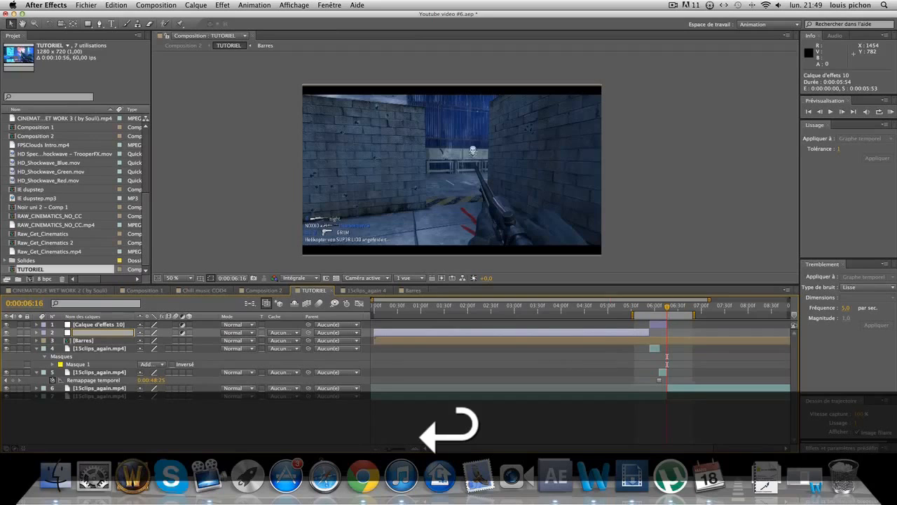
{"action": "left_click", "coordinate": [630, 335]}
{"action": "key", "text": "Delete"}
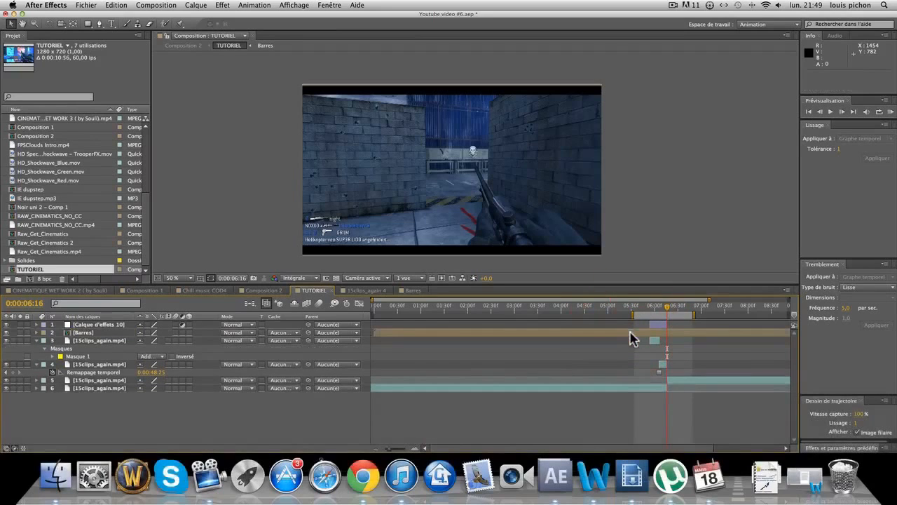
{"action": "left_click_drag", "start_coordinate": [82, 333], "coordinate": [90, 351]}
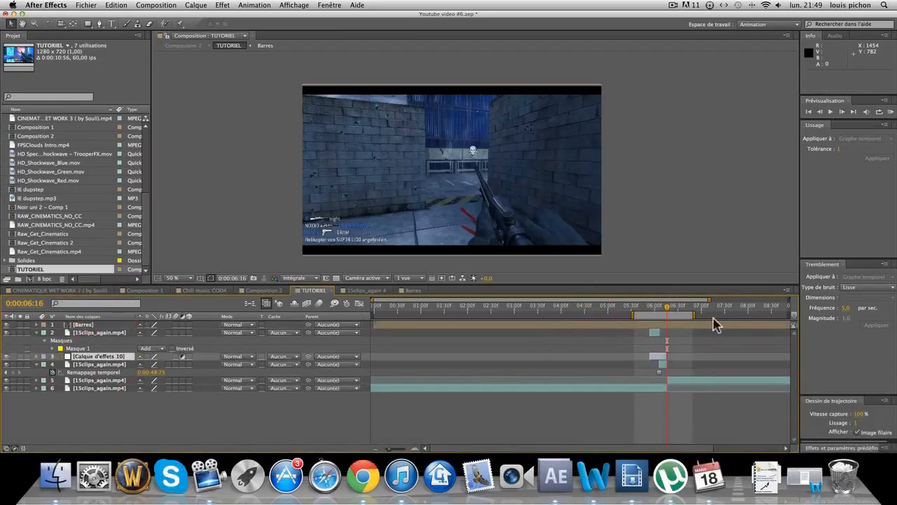
- Search the effects for "décalage" and apply the Décalage effect to the adjustment layer
{"action": "mouse_move", "coordinate": [662, 313]}
{"action": "left_mouse_down"}
{"action": "mouse_move", "coordinate": [643, 313]}
{"action": "mouse_move", "coordinate": [655, 315]}
{"action": "left_mouse_up"}
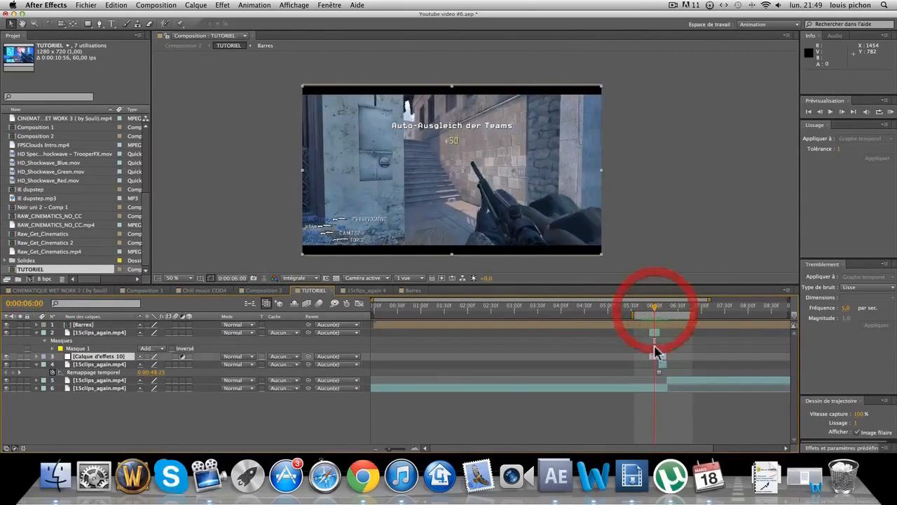
{"action": "left_click", "coordinate": [657, 357]}
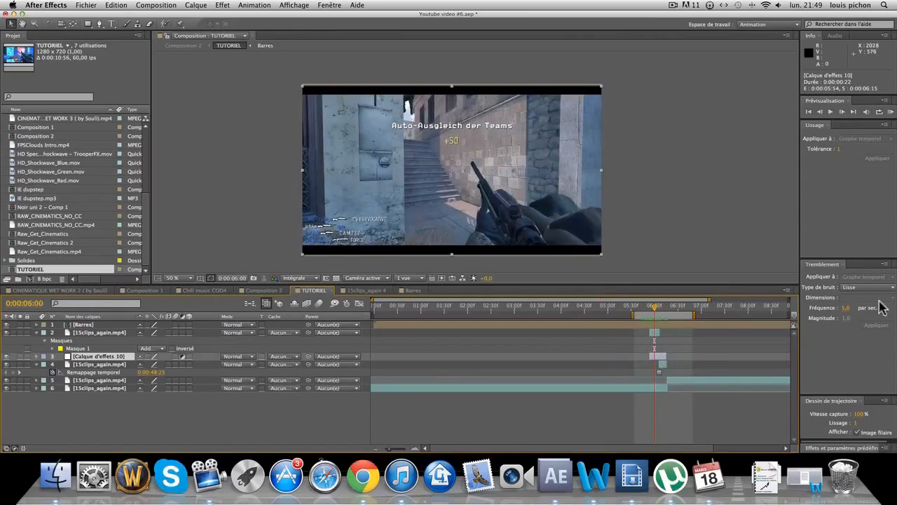
{"action": "left_click_drag", "start_coordinate": [841, 441], "coordinate": [836, 225]}
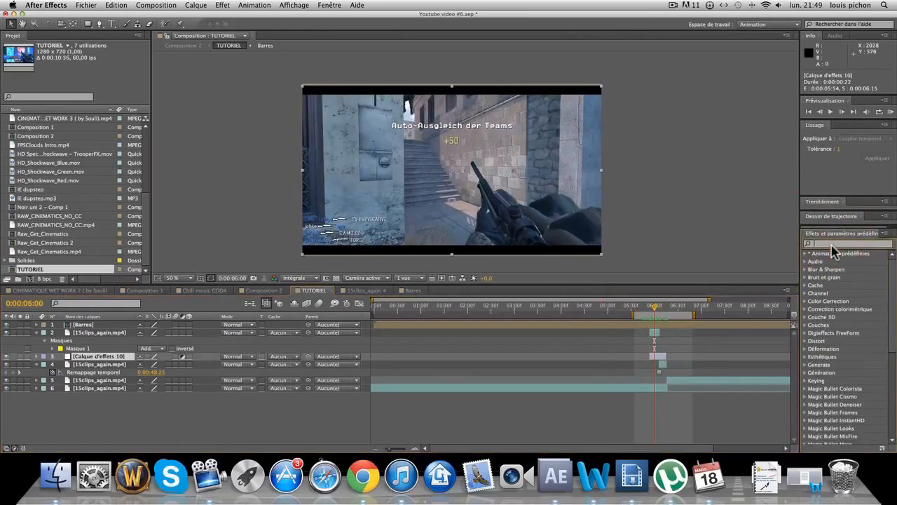
{"action": "type", "text": "d"}
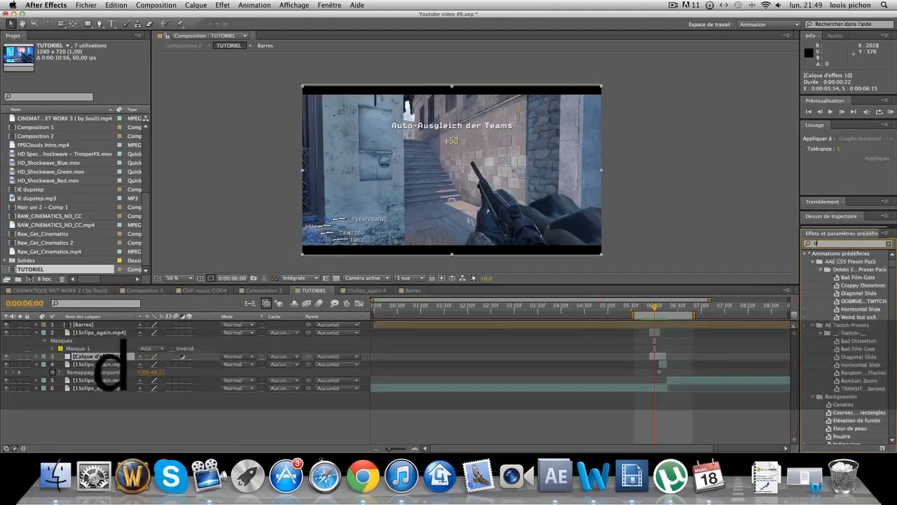
{"action": "type", "text": "écalage"}
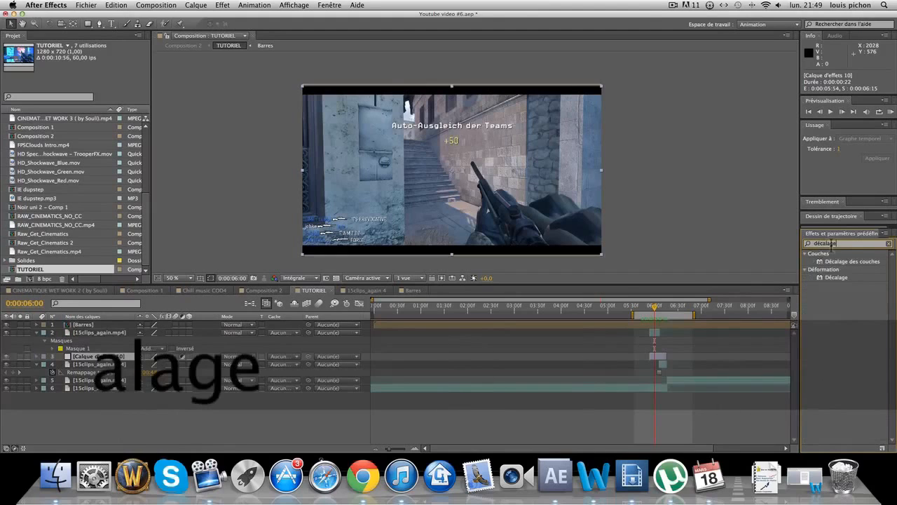
{"action": "left_click_drag", "start_coordinate": [833, 277], "coordinate": [660, 361]}
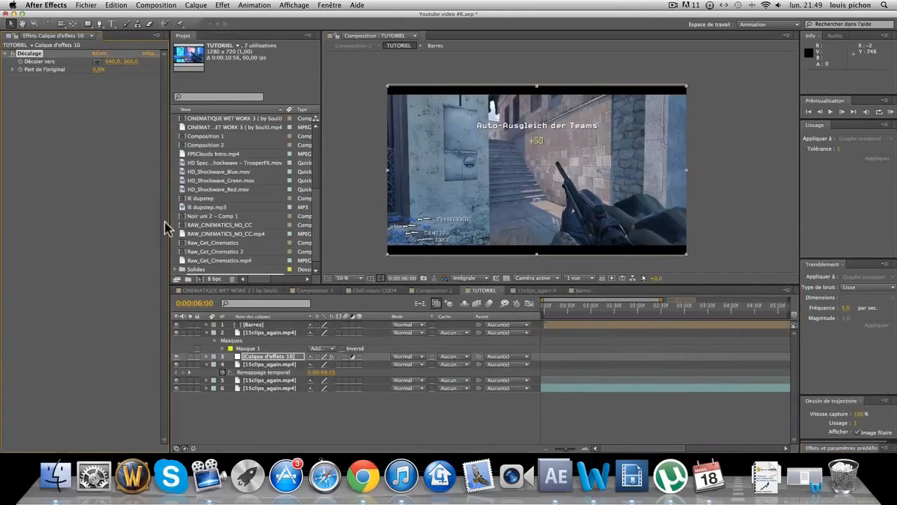
- Set a first Décaler vers keyframe at 640, 360 at the start of the adjustment layer
{"action": "left_click_drag", "start_coordinate": [171, 227], "coordinate": [131, 251]}
{"action": "left_click_drag", "start_coordinate": [588, 302], "coordinate": [680, 304]}
{"action": "left_click_drag", "start_coordinate": [626, 311], "coordinate": [621, 316]}
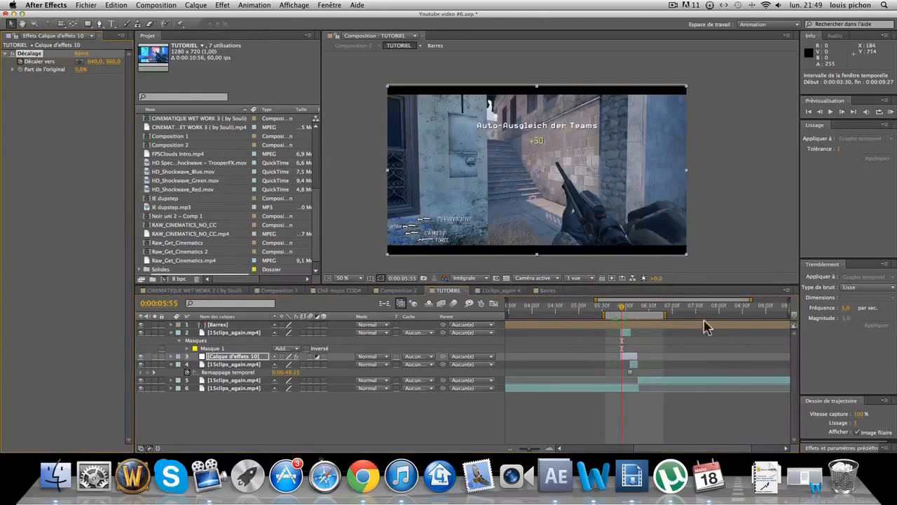
- At 0:00:06:14, raise the vertical Décaler vers value to about 3922, keeping the horizontal value at 640
{"action": "left_click_drag", "start_coordinate": [631, 307], "coordinate": [636, 307]}
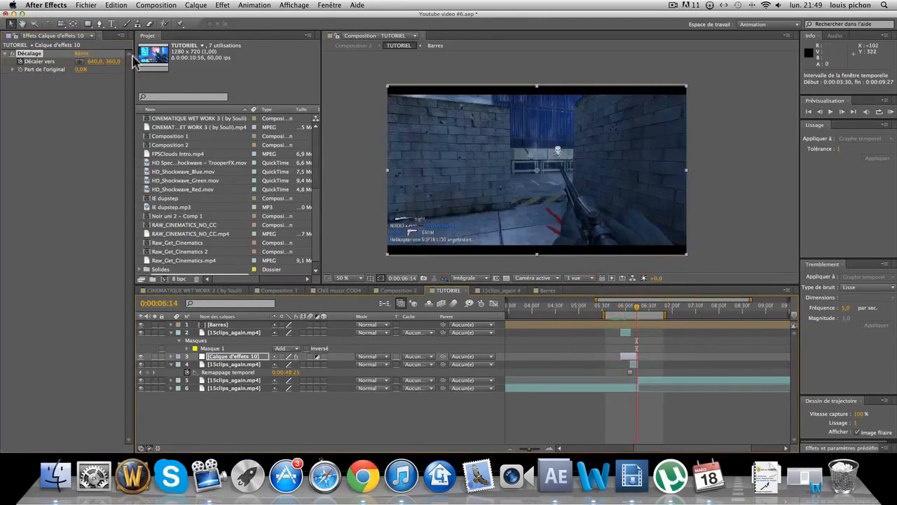
{"action": "mouse_move", "coordinate": [110, 61]}
{"action": "left_mouse_down"}
{"action": "mouse_move", "coordinate": [243, 84]}
{"action": "mouse_move", "coordinate": [416, 79]}
{"action": "mouse_move", "coordinate": [103, 61]}
{"action": "left_mouse_up"}
{"action": "left_click", "coordinate": [84, 54]}
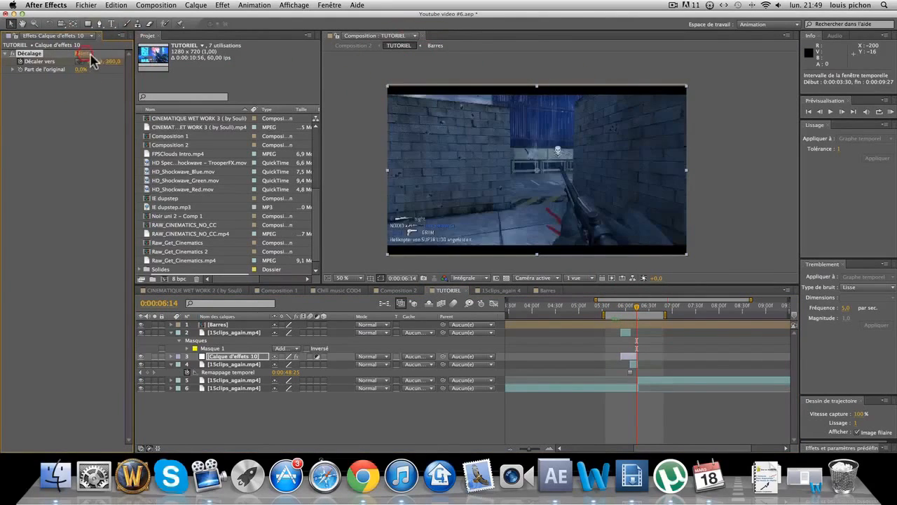
{"action": "left_click_drag", "start_coordinate": [112, 61], "coordinate": [616, 145]}
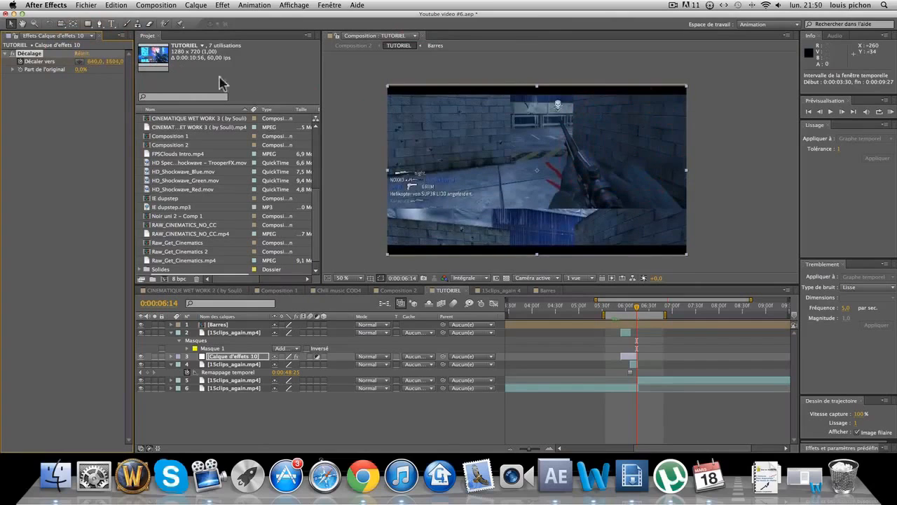
{"action": "left_click_drag", "start_coordinate": [108, 64], "coordinate": [620, 98]}
{"action": "left_click_drag", "start_coordinate": [110, 63], "coordinate": [450, 112]}
{"action": "left_click_drag", "start_coordinate": [112, 61], "coordinate": [251, 84]}
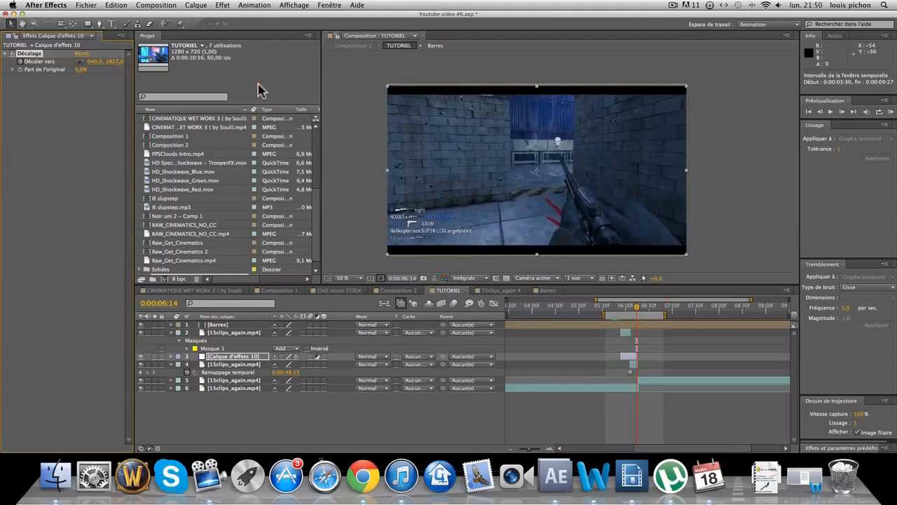
- Extend the masked frozen weapon layer to 0:00:06:14 and scrub through the transition to check it
{"action": "left_click", "coordinate": [636, 309]}
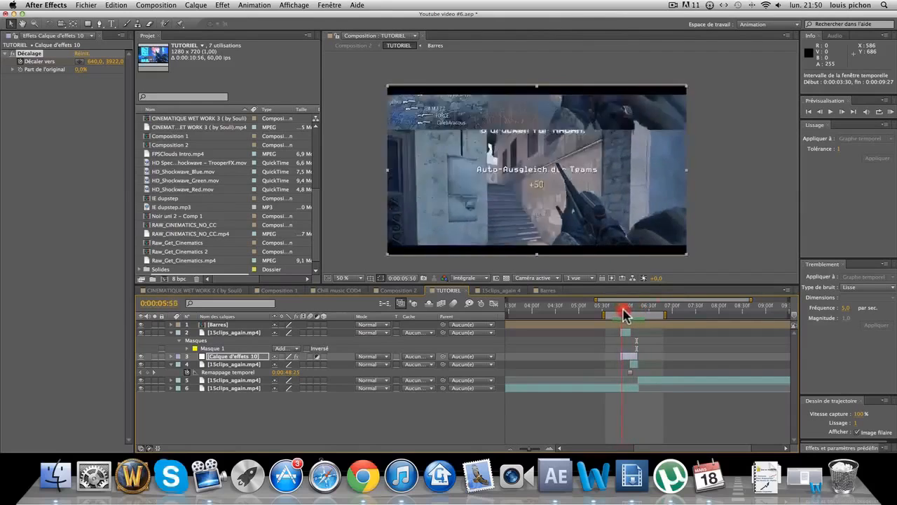
{"action": "left_click", "coordinate": [635, 333]}
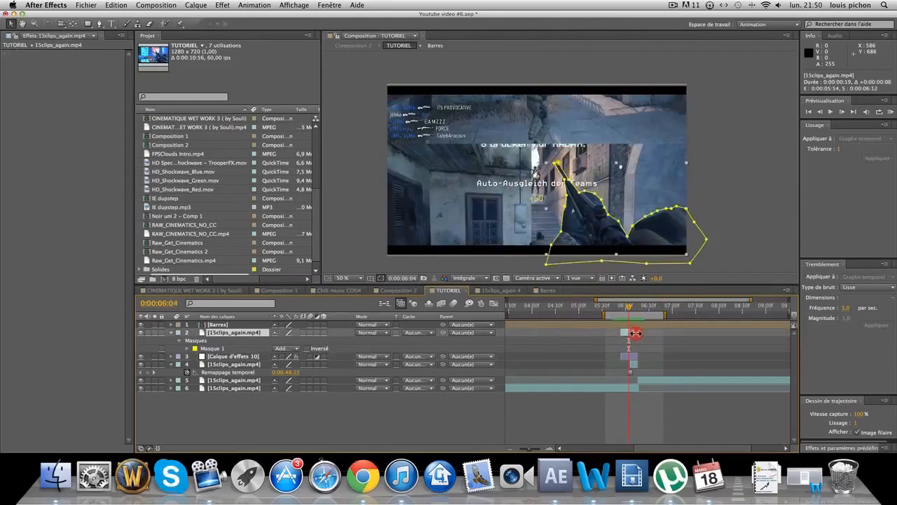
{"action": "left_click", "coordinate": [628, 307]}
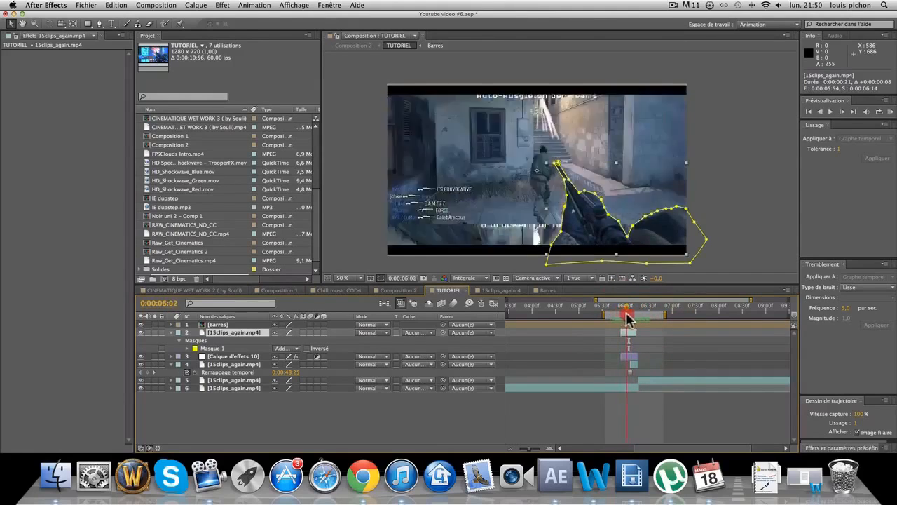
{"action": "left_click_drag", "start_coordinate": [634, 313], "coordinate": [628, 315]}
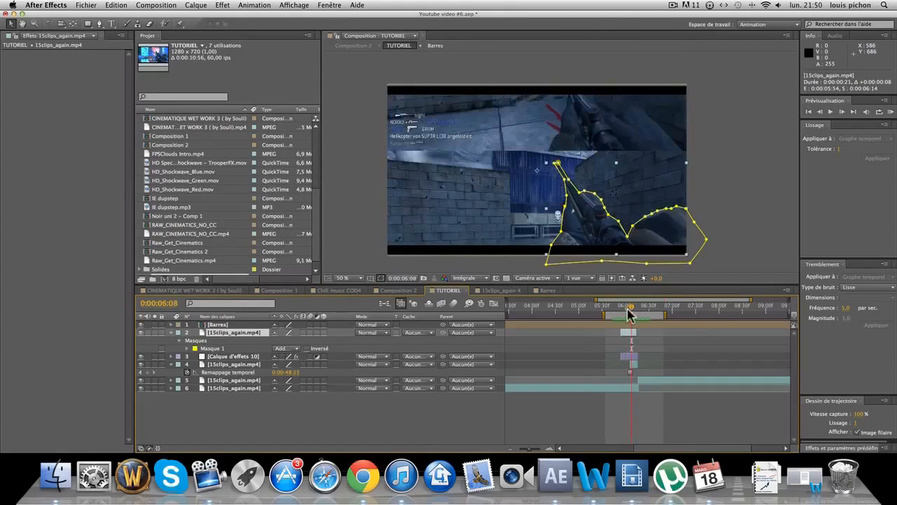
{"action": "left_click", "coordinate": [584, 426]}
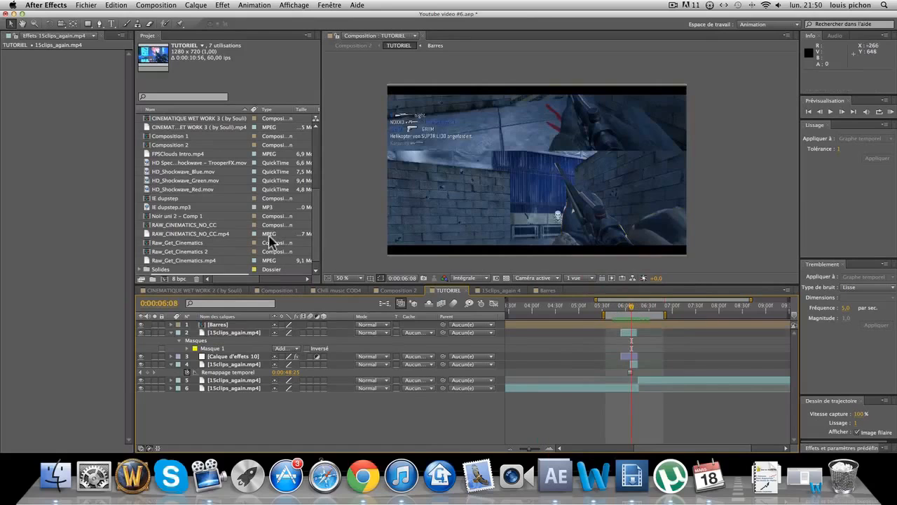
{"action": "mouse_move", "coordinate": [631, 313]}
{"action": "left_mouse_down"}
{"action": "mouse_move", "coordinate": [621, 313]}
{"action": "mouse_move", "coordinate": [638, 313]}
{"action": "left_mouse_up"}
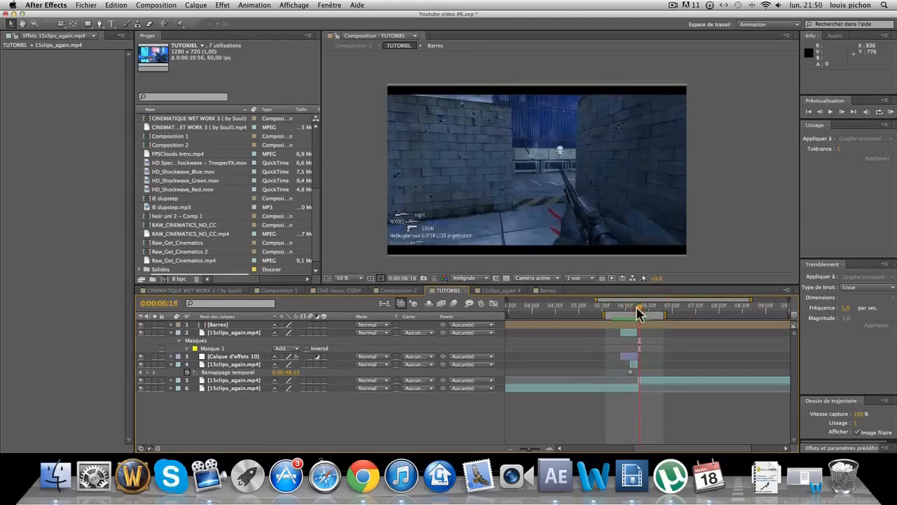
- Search the effects for "flou" and apply Flou radial to the adjustment layer
{"action": "left_click", "coordinate": [850, 442]}
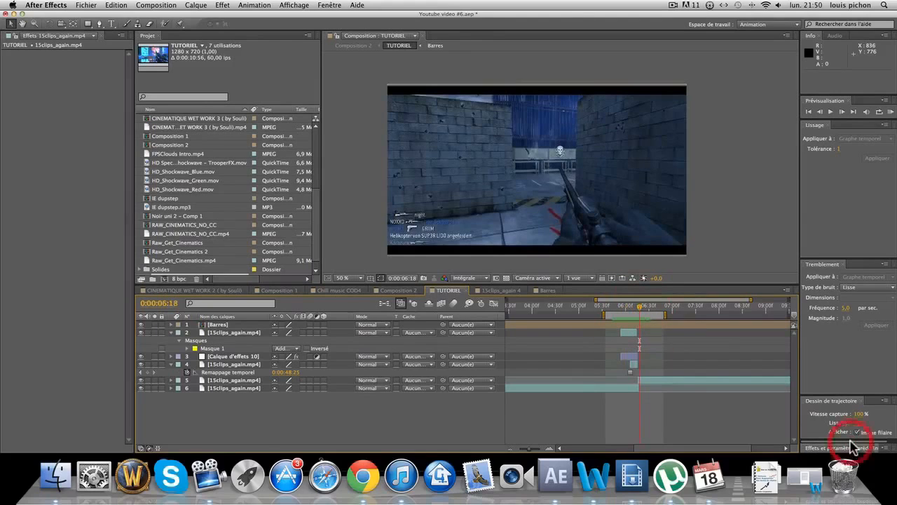
{"action": "left_click_drag", "start_coordinate": [850, 440], "coordinate": [780, 310]}
{"action": "type", "text": "flou"}
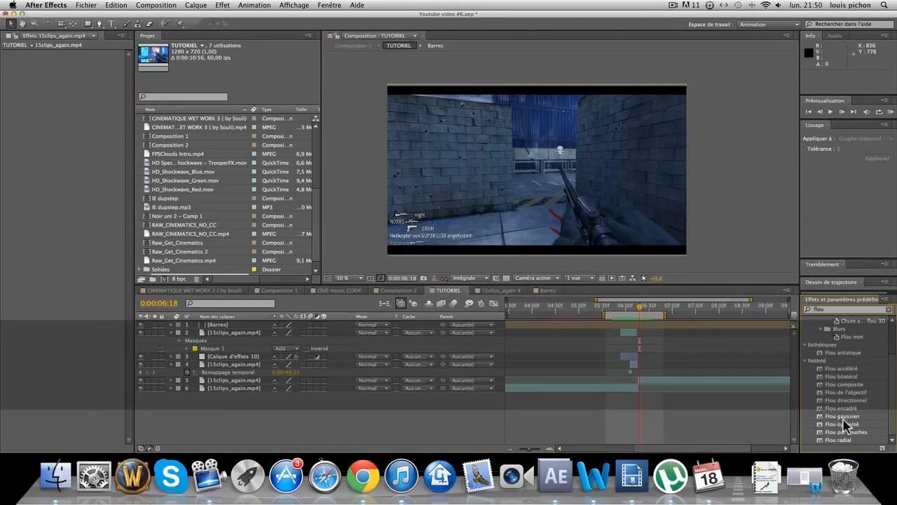
{"action": "left_click_drag", "start_coordinate": [839, 440], "coordinate": [633, 356]}
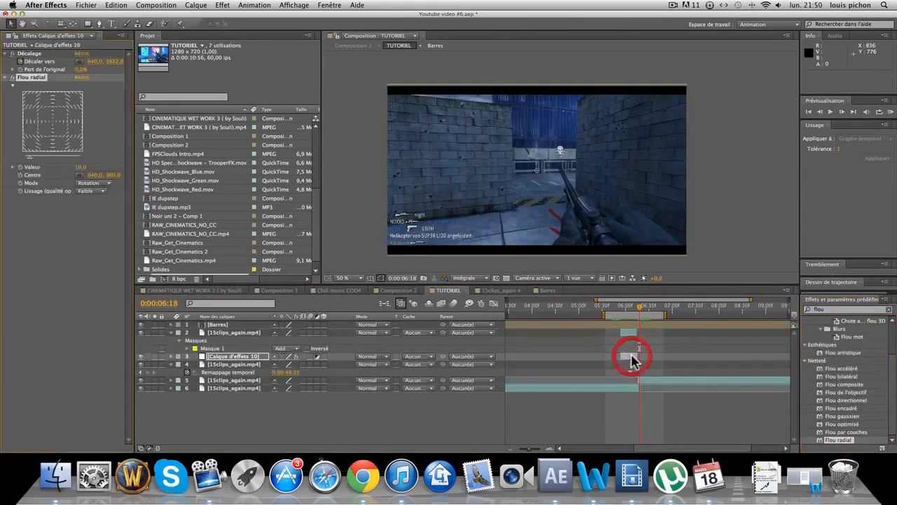
- Keyframe the Flou radial Valeur at 2 at 0:00:05:54
{"action": "left_click_drag", "start_coordinate": [640, 313], "coordinate": [623, 317]}
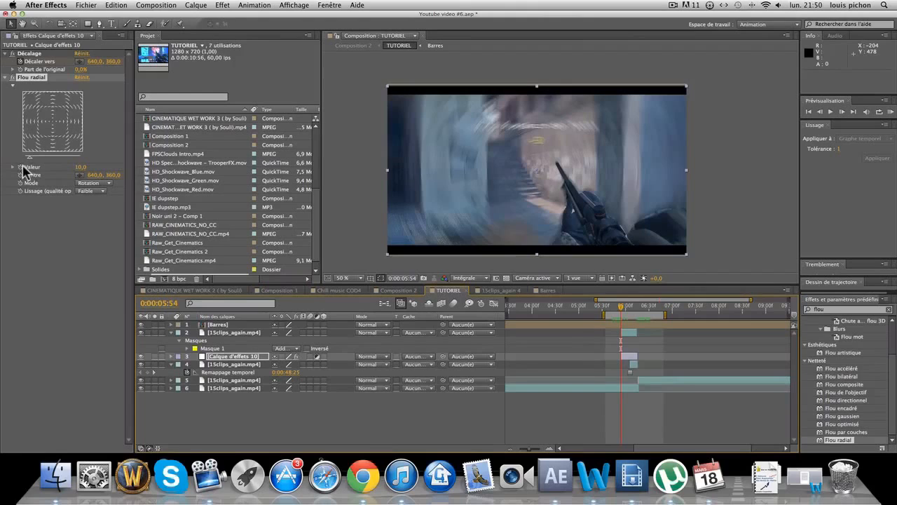
{"action": "left_click", "coordinate": [20, 167]}
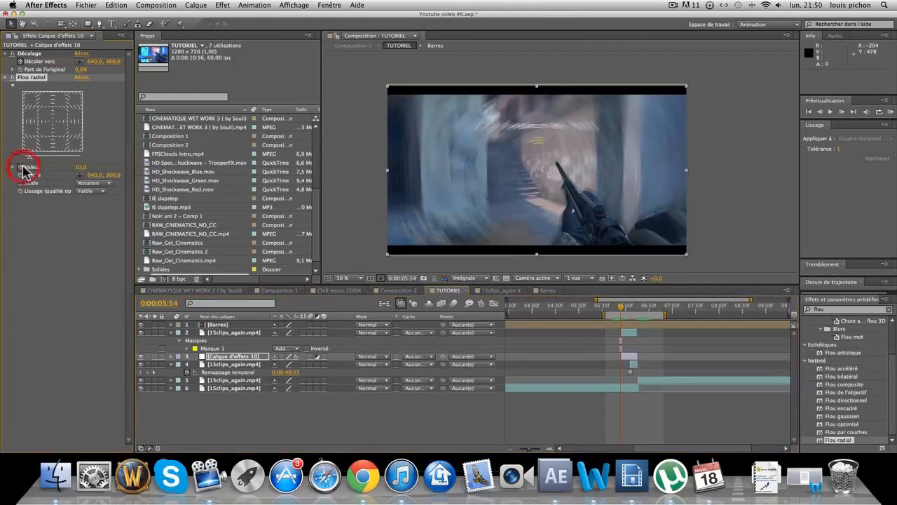
{"action": "left_click_drag", "start_coordinate": [79, 167], "coordinate": [75, 168]}
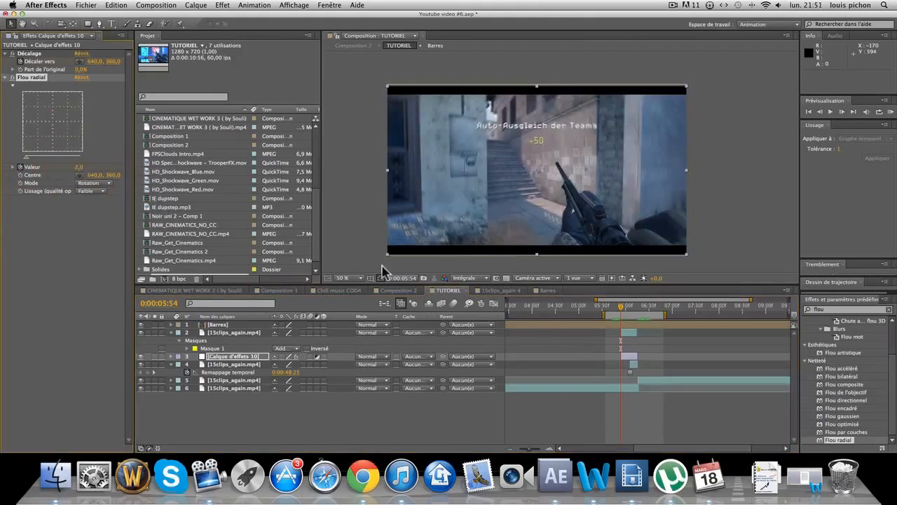
- Set the Flou radial Valeur to 7 at 0:00:06:14
{"action": "left_click", "coordinate": [637, 308]}
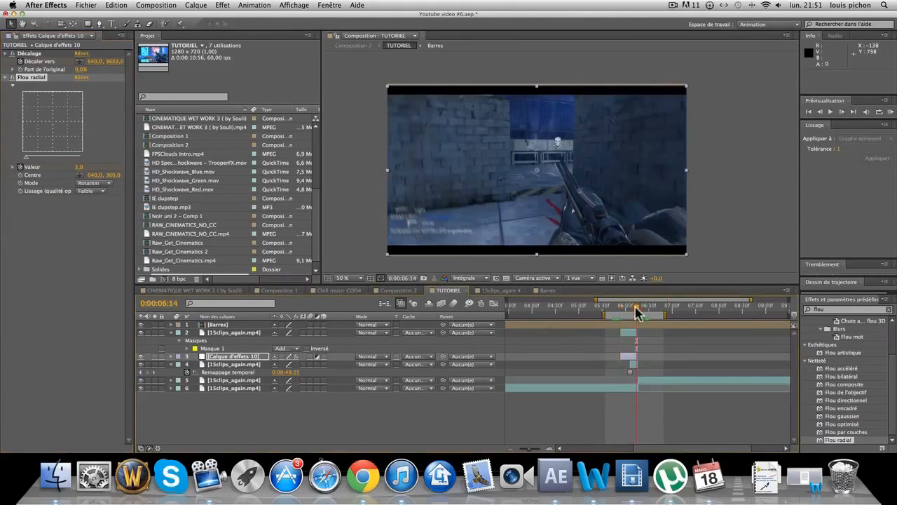
{"action": "left_click", "coordinate": [80, 166]}
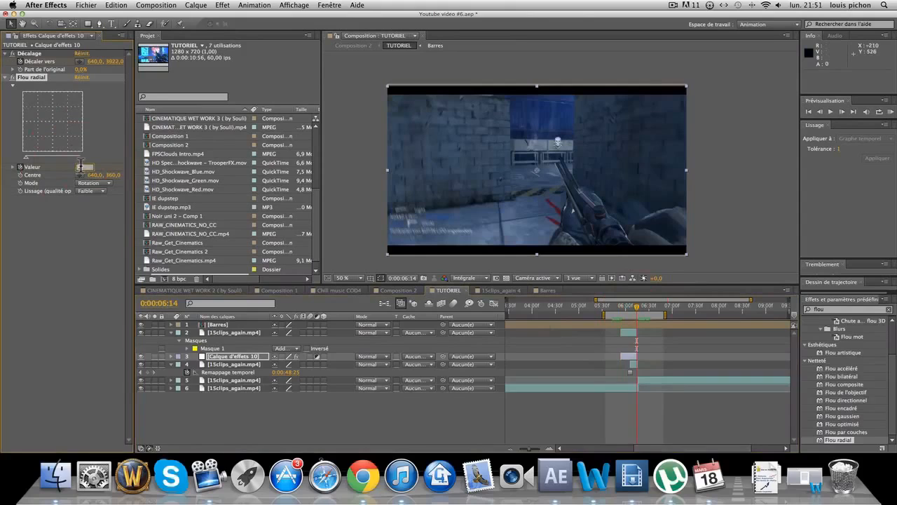
{"action": "type", "text": "7"}
{"action": "key", "text": "Return"}
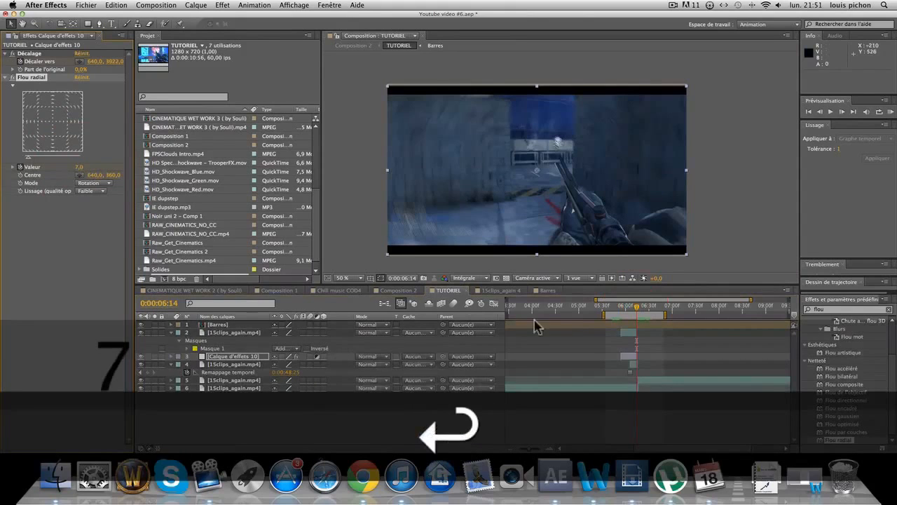
- Apply Flou accéléré to the adjustment layer, set its Intensité to 4, and preview the transition
{"action": "left_click_drag", "start_coordinate": [841, 368], "coordinate": [634, 360]}
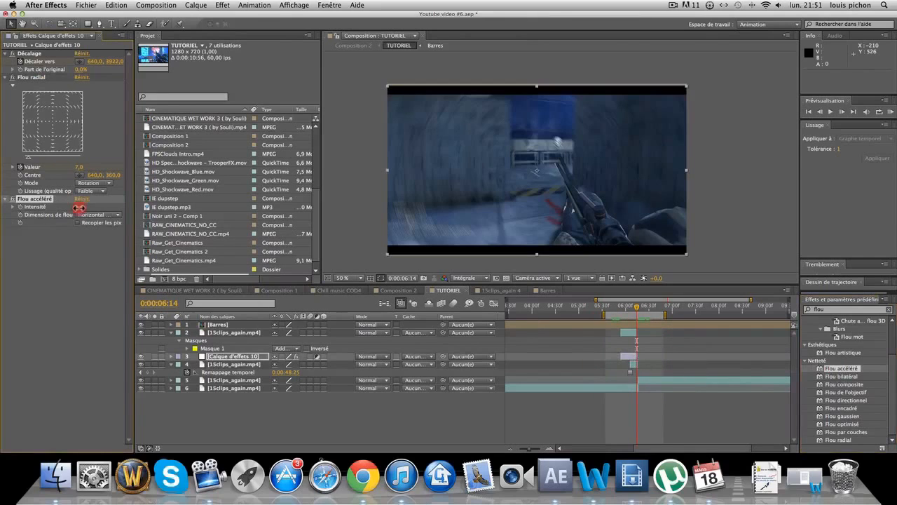
{"action": "left_click_drag", "start_coordinate": [81, 208], "coordinate": [79, 208]}
{"action": "left_click_drag", "start_coordinate": [639, 315], "coordinate": [617, 314]}
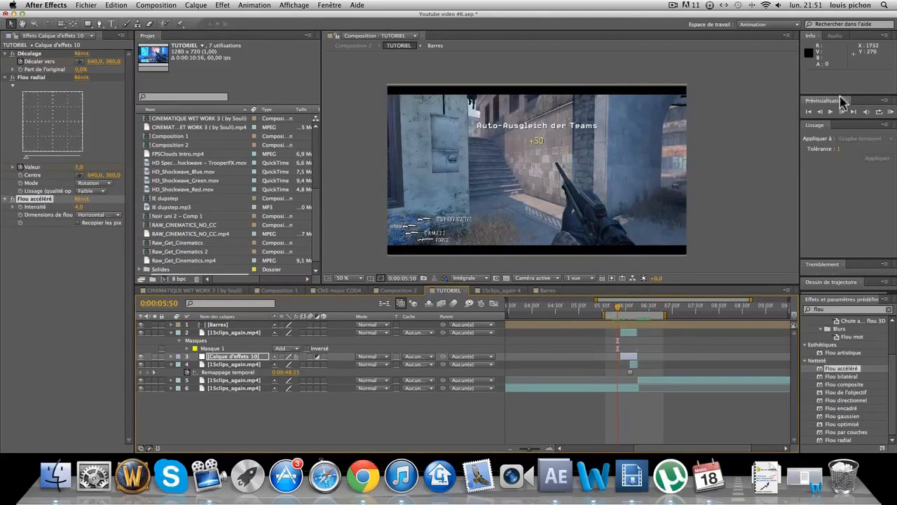
{"action": "left_click", "coordinate": [890, 112]}
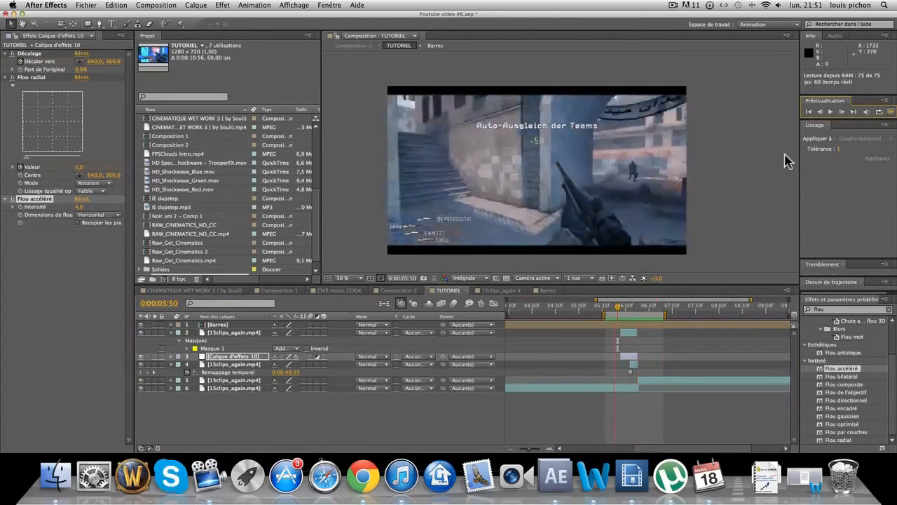
{"action": "left_click", "coordinate": [785, 155]}
- Search the effects for "teinte" and apply Teinte/Saturation to the adjustment layer
{"action": "left_click", "coordinate": [838, 310]}
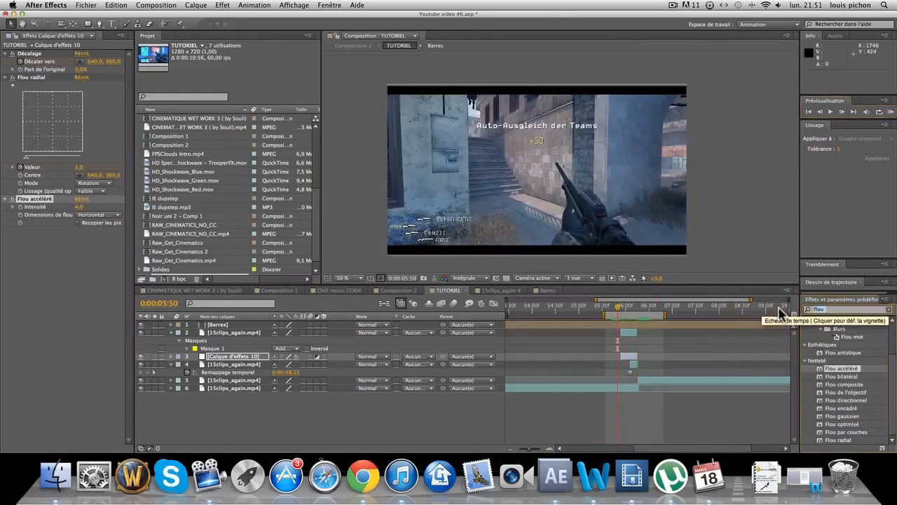
{"action": "type", "text": "teinte"}
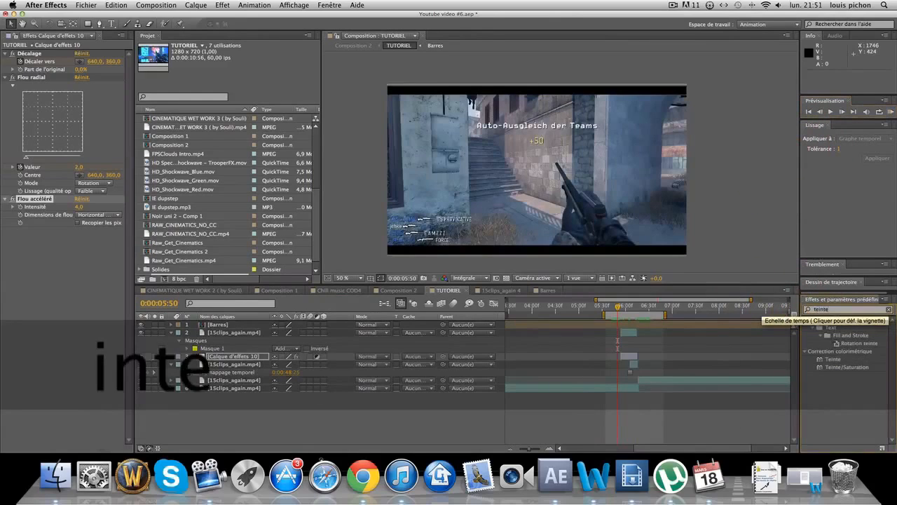
{"action": "left_click_drag", "start_coordinate": [849, 367], "coordinate": [631, 359]}
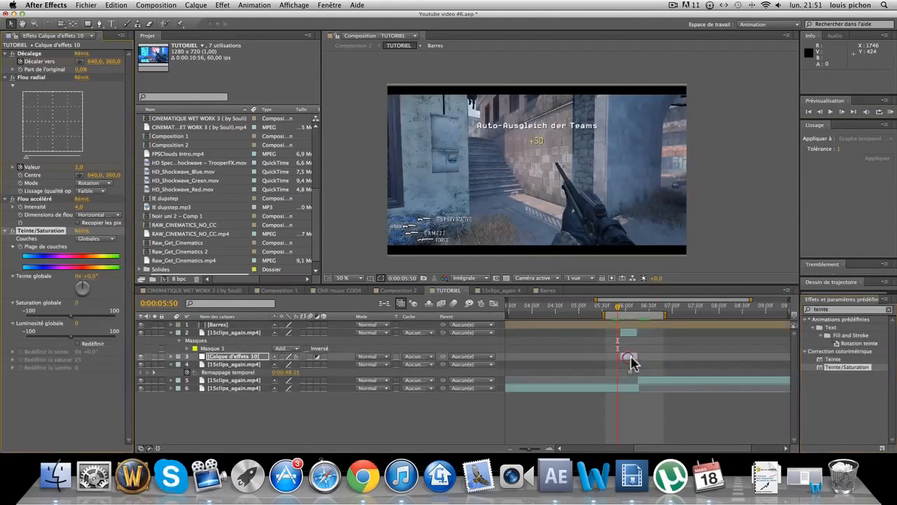
- Set the adjustment layer's Teinte globale to -10° and Saturation globale to 54, judging the look at 0:00:05:55, and preview the transition
{"action": "mouse_move", "coordinate": [617, 305]}
{"action": "left_mouse_down"}
{"action": "mouse_move", "coordinate": [633, 307]}
{"action": "mouse_move", "coordinate": [623, 309]}
{"action": "left_mouse_up"}
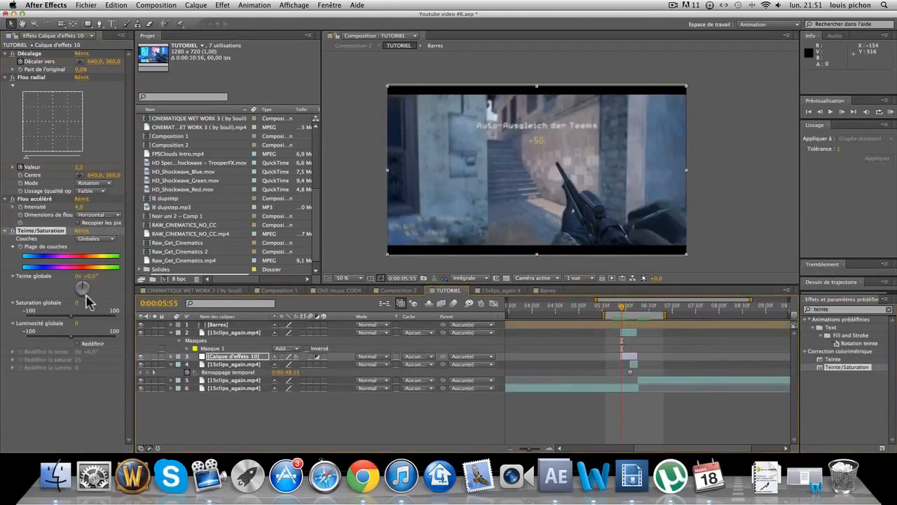
{"action": "left_click_drag", "start_coordinate": [99, 276], "coordinate": [119, 281]}
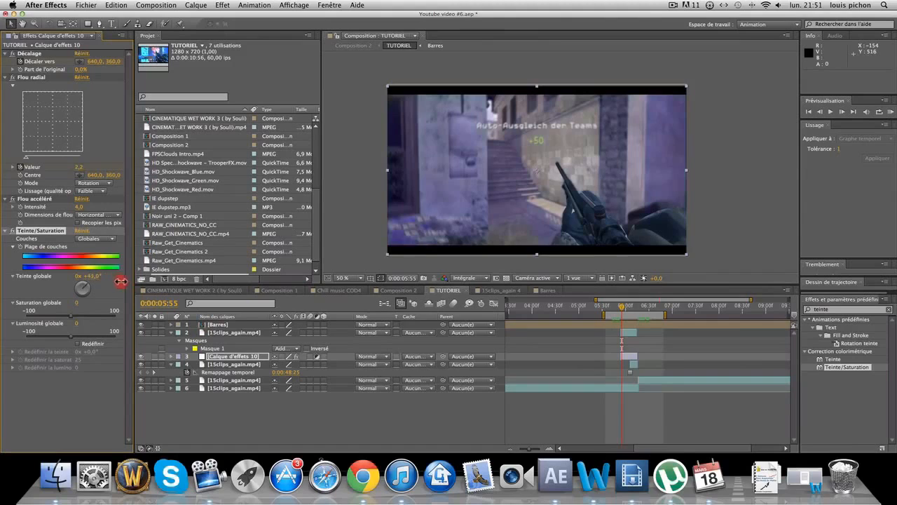
{"action": "left_click_drag", "start_coordinate": [135, 299], "coordinate": [108, 293]}
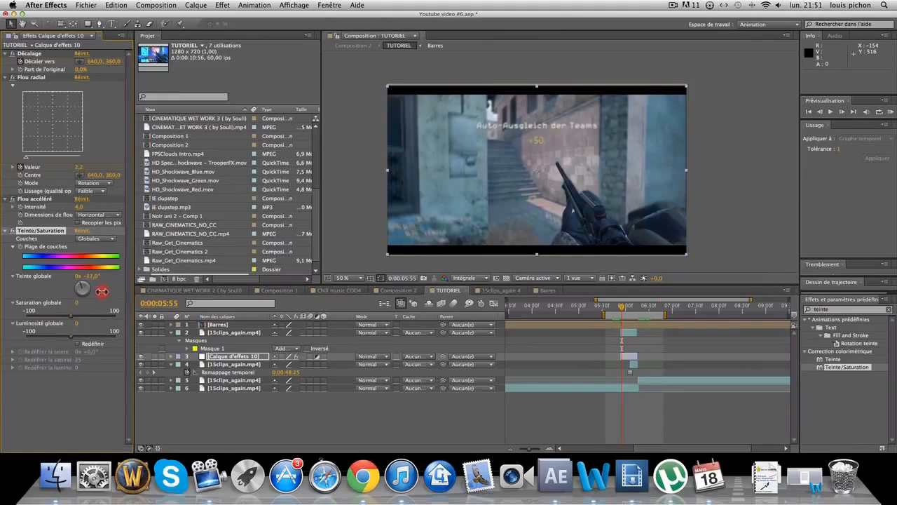
{"action": "left_click_drag", "start_coordinate": [83, 319], "coordinate": [97, 324]}
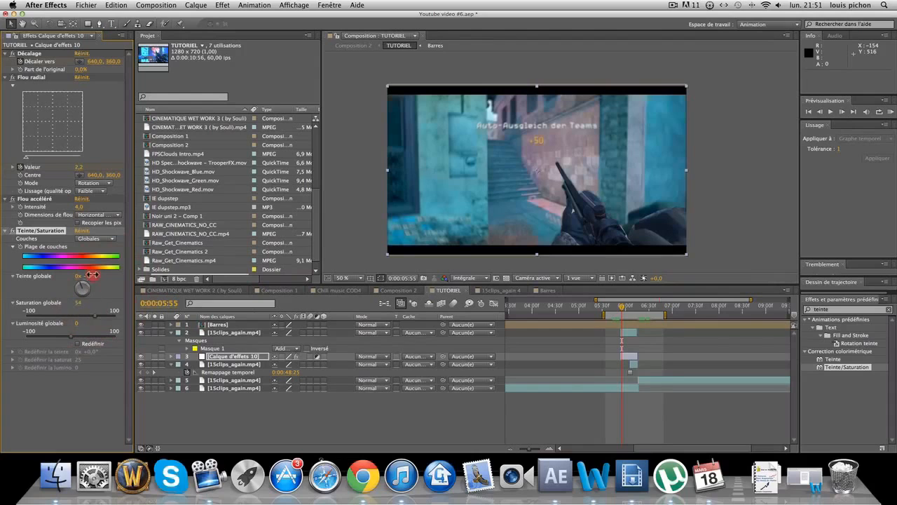
{"action": "left_click_drag", "start_coordinate": [97, 277], "coordinate": [105, 287]}
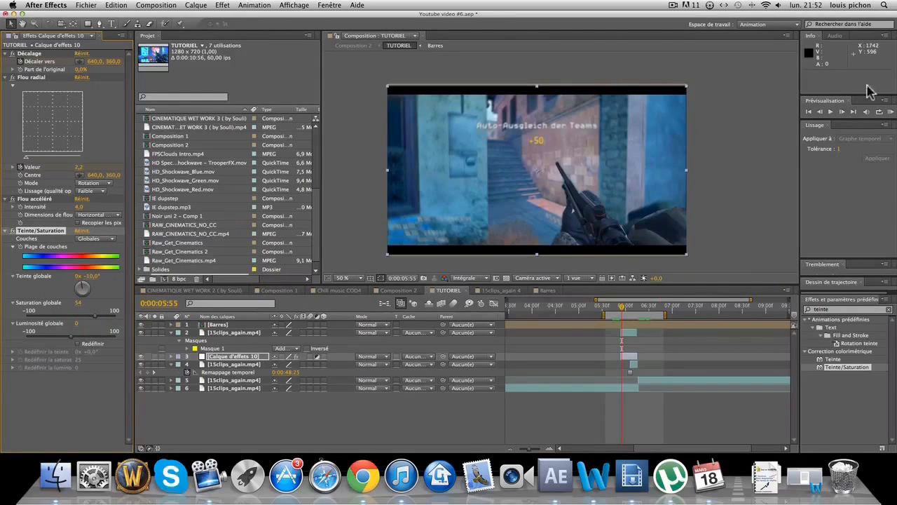
{"action": "left_click", "coordinate": [892, 112]}
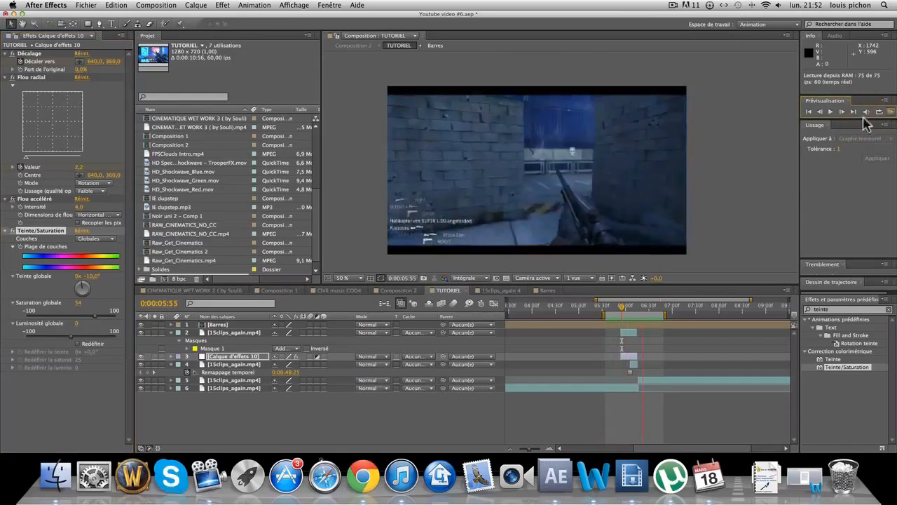
{"action": "left_click", "coordinate": [764, 237]}
- Search the effects for "bruit" and apply Bruit to the masked frozen weapon layer
{"action": "left_click", "coordinate": [843, 310]}
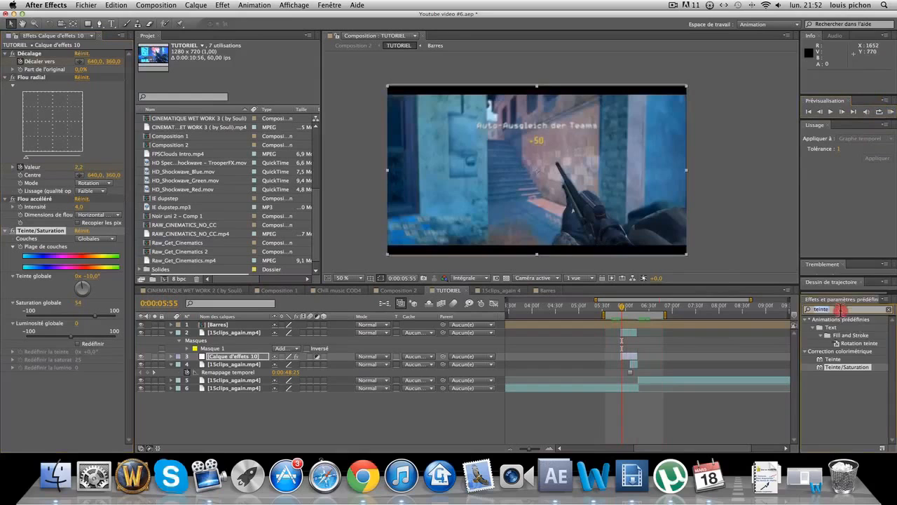
{"action": "key", "text": "BackSpace"}
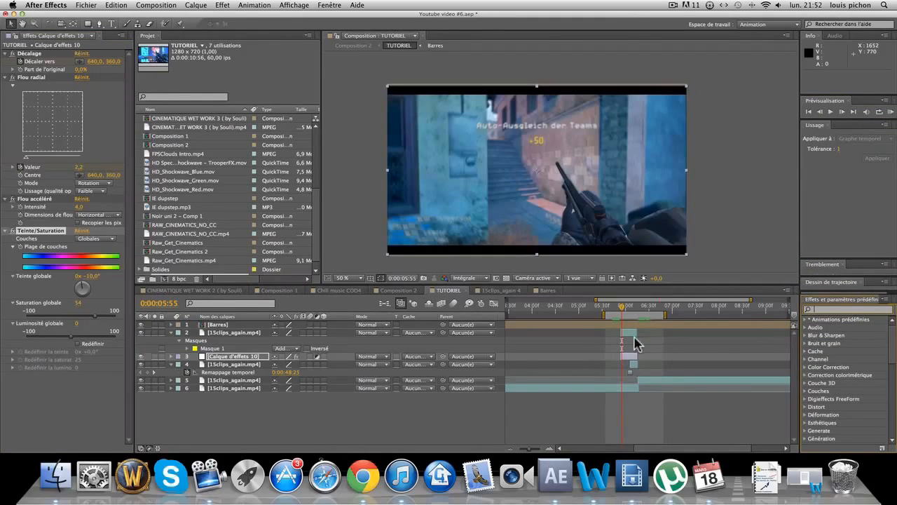
{"action": "left_click", "coordinate": [629, 333]}
{"action": "mouse_move", "coordinate": [625, 311]}
{"action": "left_mouse_down"}
{"action": "mouse_move", "coordinate": [615, 312]}
{"action": "mouse_move", "coordinate": [637, 313]}
{"action": "mouse_move", "coordinate": [619, 318]}
{"action": "left_mouse_up"}
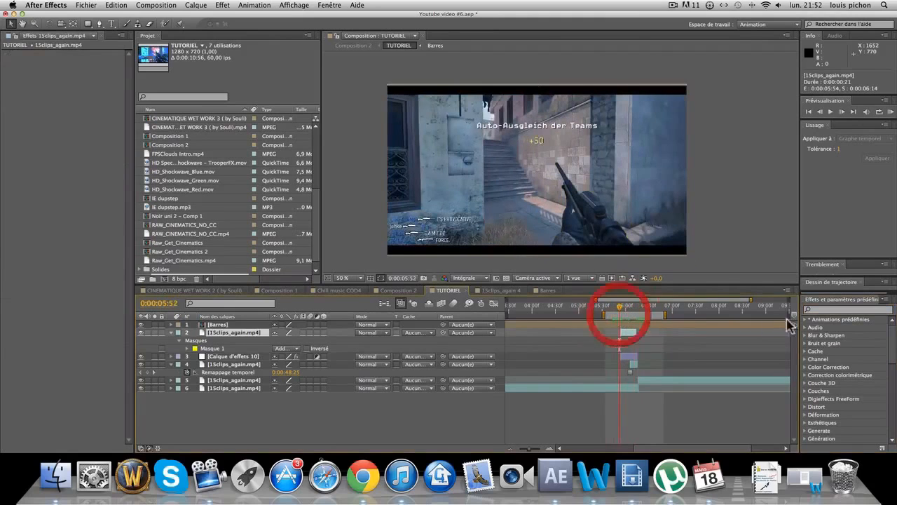
{"action": "left_click", "coordinate": [825, 312]}
{"action": "type", "text": "bruit"}
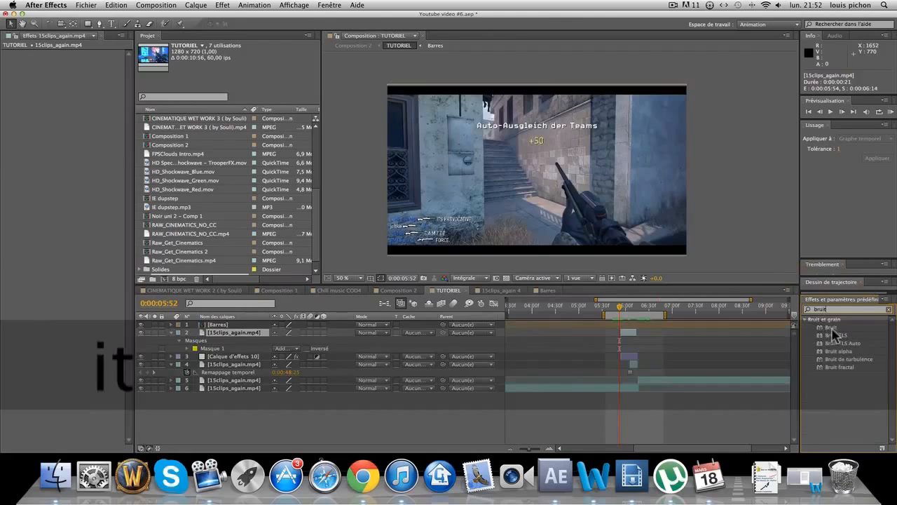
{"action": "left_click_drag", "start_coordinate": [834, 334], "coordinate": [622, 307]}
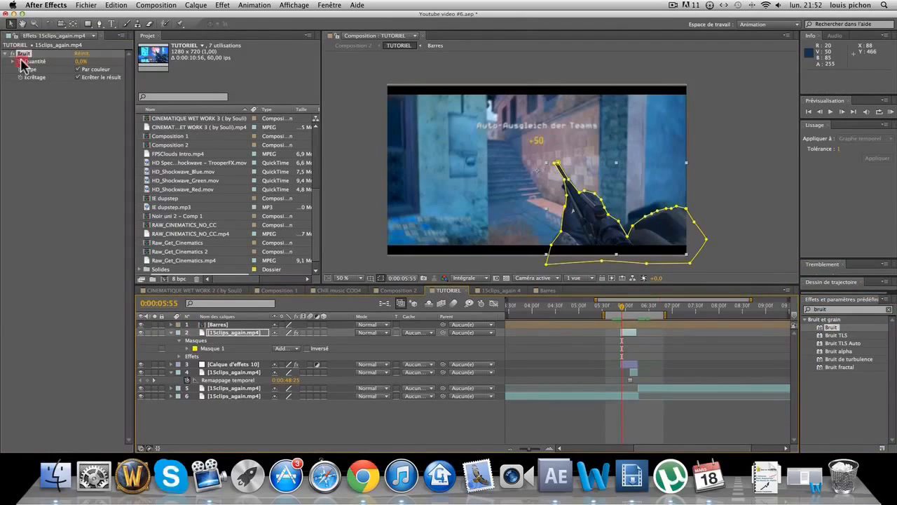
- Keyframe the weapon layer's Bruit Quantité at 5% at 0:00:05:55, raise it at 0:00:06:12, and preview the transition
{"action": "left_click_drag", "start_coordinate": [82, 63], "coordinate": [84, 64]}
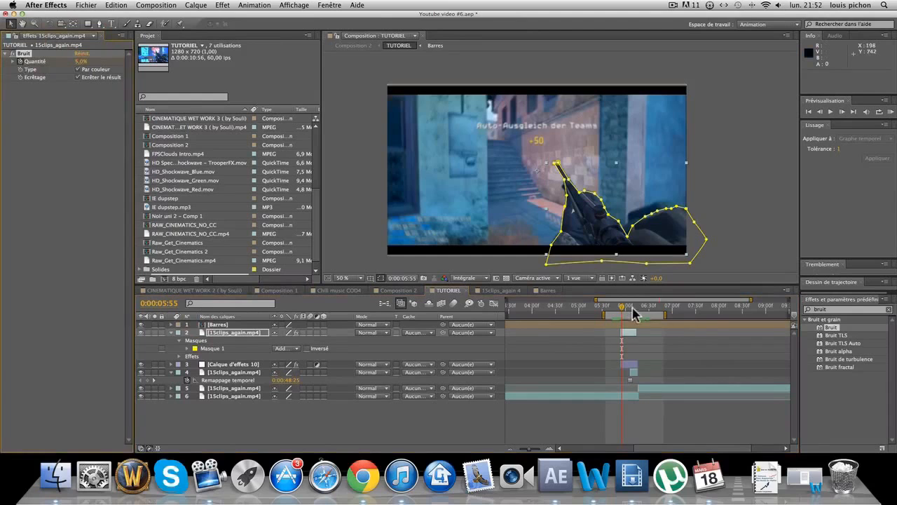
{"action": "left_click_drag", "start_coordinate": [633, 311], "coordinate": [636, 311]}
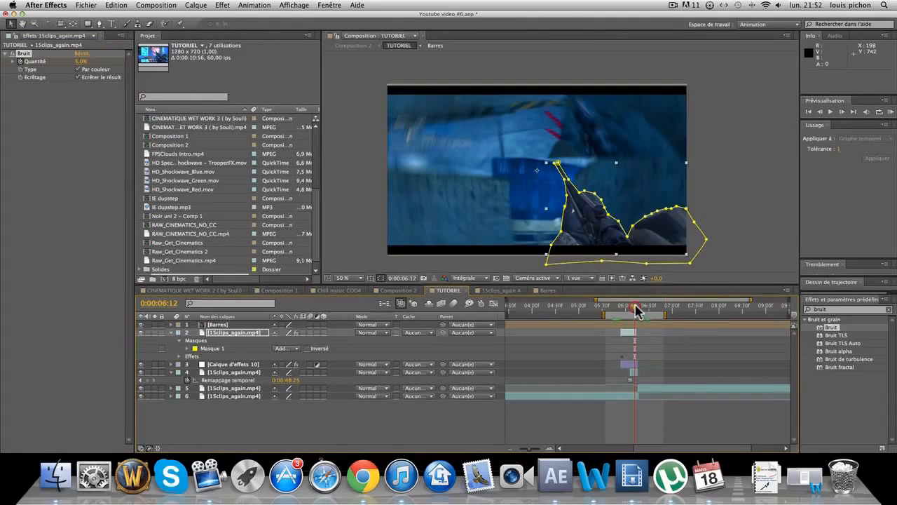
{"action": "left_click_drag", "start_coordinate": [87, 63], "coordinate": [95, 68]}
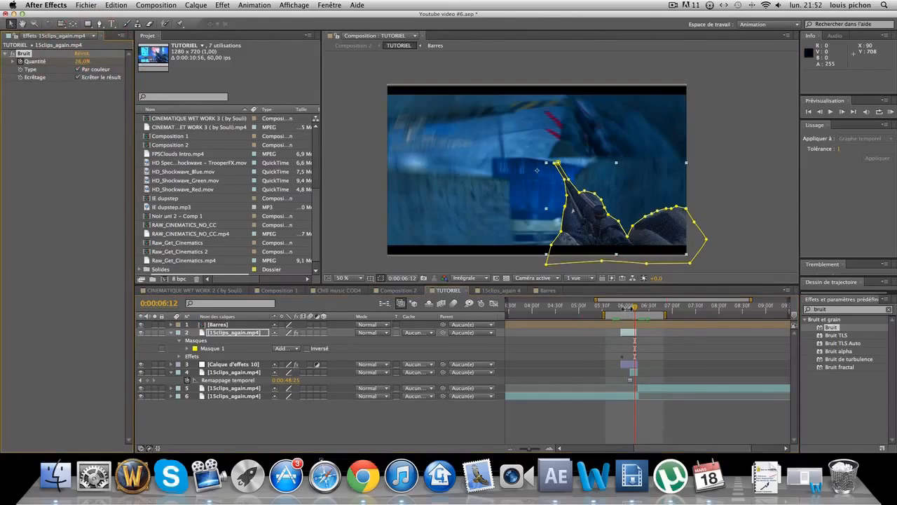
{"action": "left_click", "coordinate": [890, 112]}
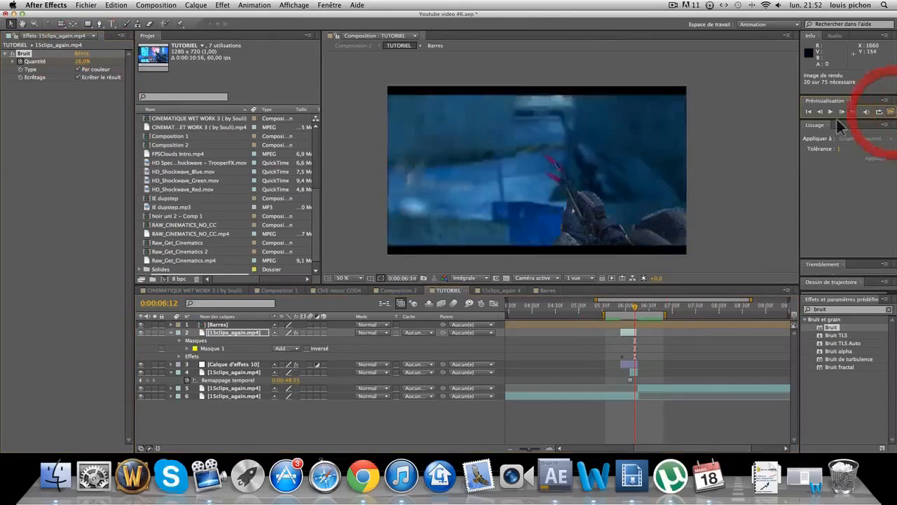